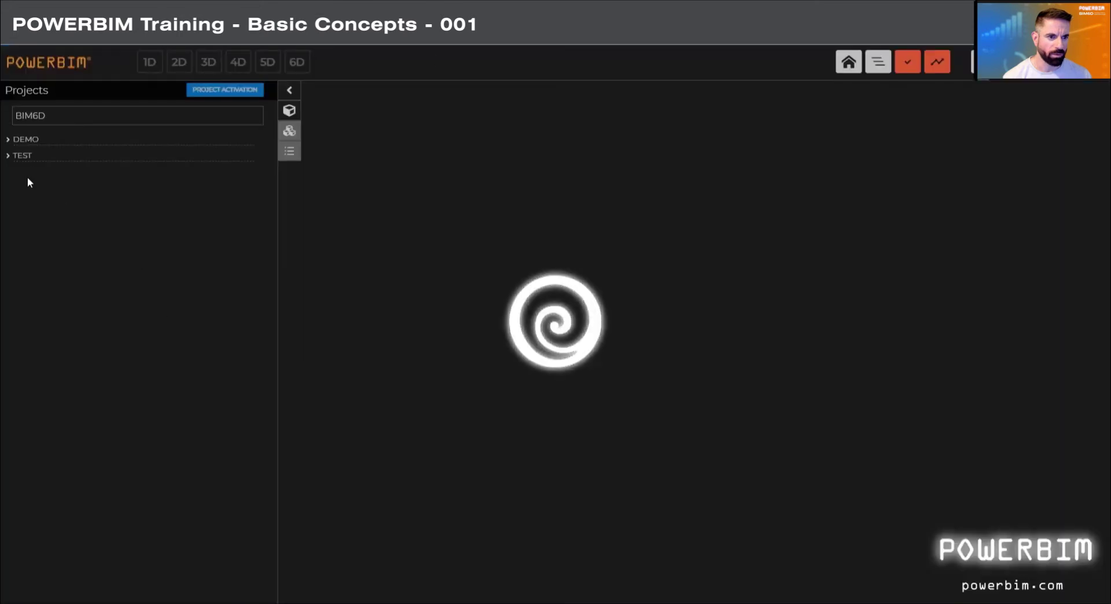
- Open the Housing_rac-basic-autodesk_en.rvt model from the TEST project and collapse the project list
{"action": "left_click", "coordinate": [20, 156]}
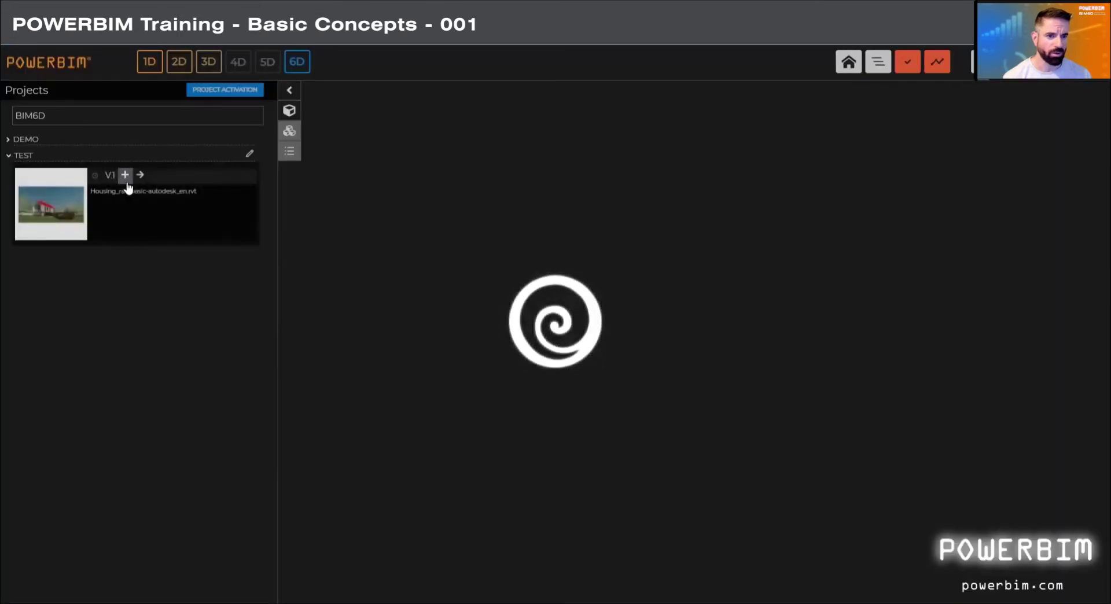
{"action": "left_click", "coordinate": [140, 175]}
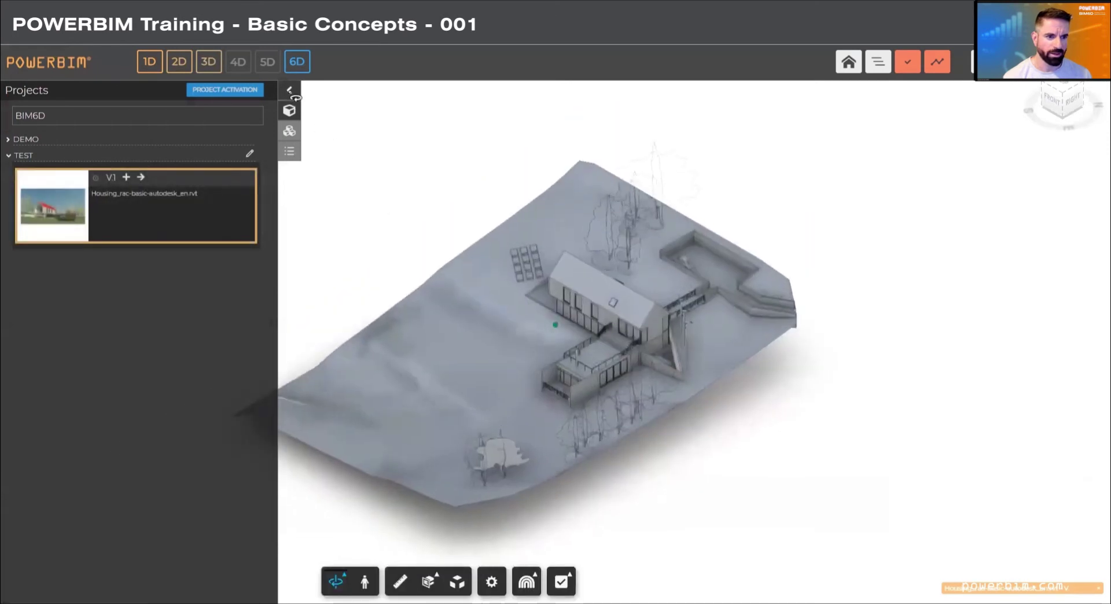
{"action": "left_click", "coordinate": [290, 91]}
- Create a 3D report for the housing model from the template pbim_tpt_v4
{"action": "left_click", "coordinate": [233, 62]}
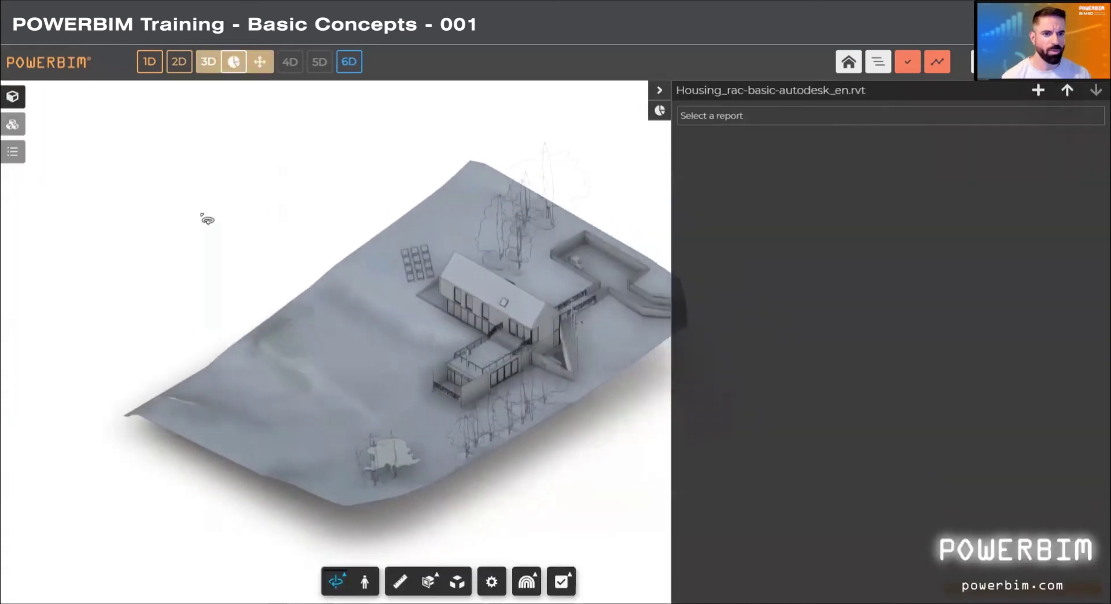
{"action": "left_click", "coordinate": [1038, 89]}
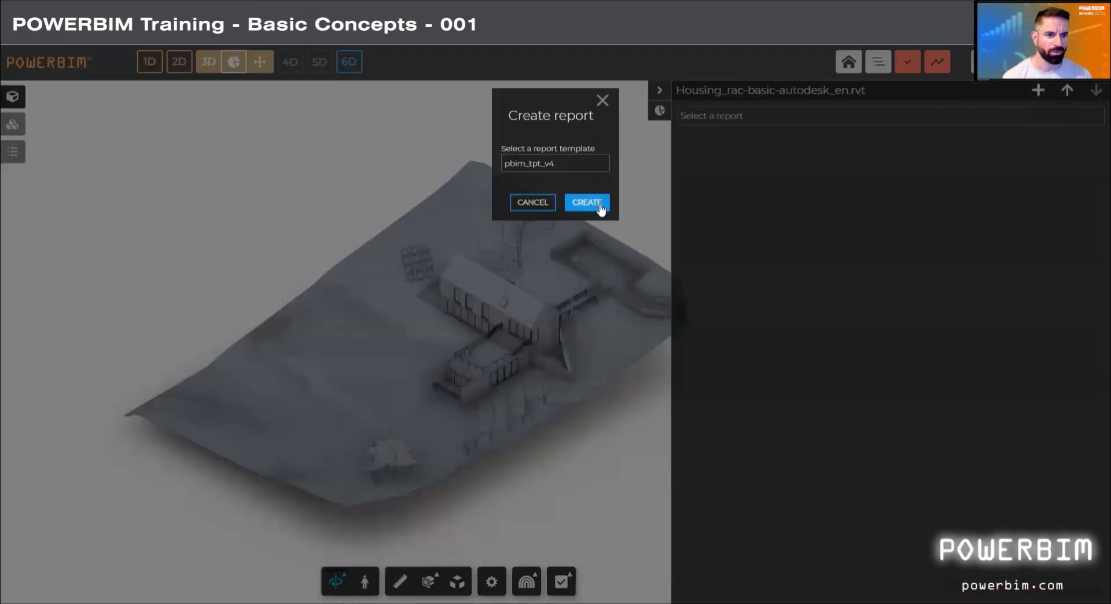
{"action": "left_click", "coordinate": [599, 203]}
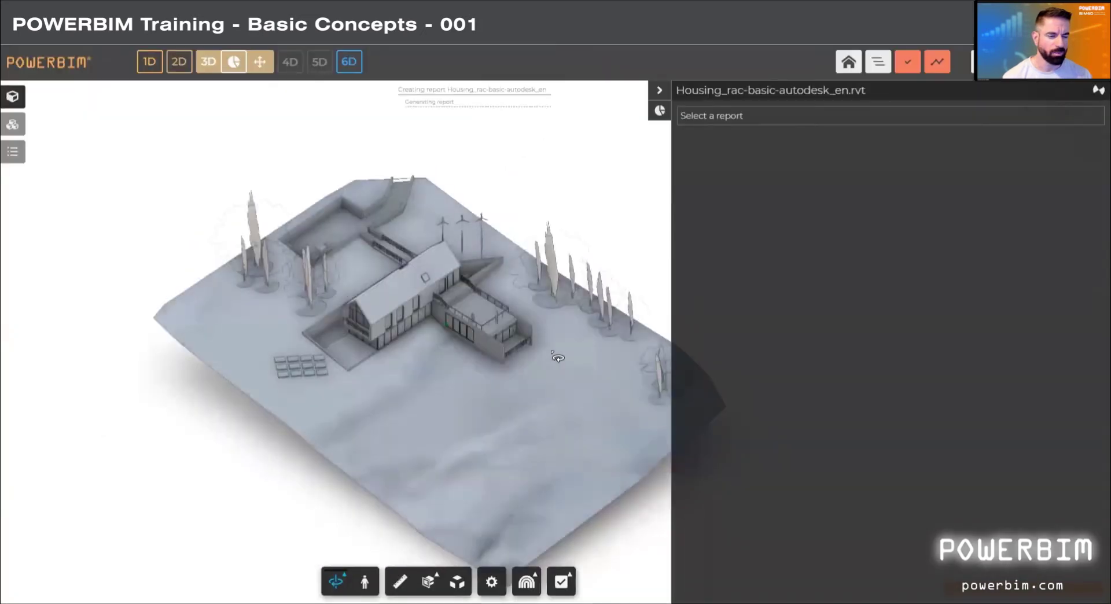
{"action": "left_click_drag", "start_coordinate": [557, 357], "coordinate": [394, 355]}
{"action": "left_click_drag", "start_coordinate": [579, 248], "coordinate": [585, 236]}
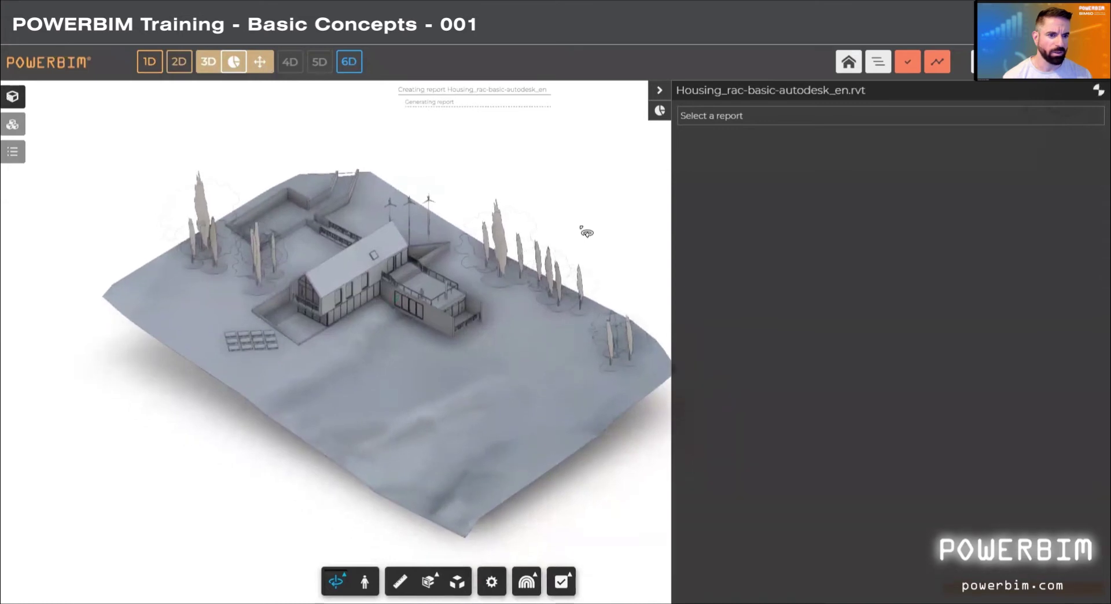
{"action": "left_click_drag", "start_coordinate": [579, 232], "coordinate": [564, 238]}
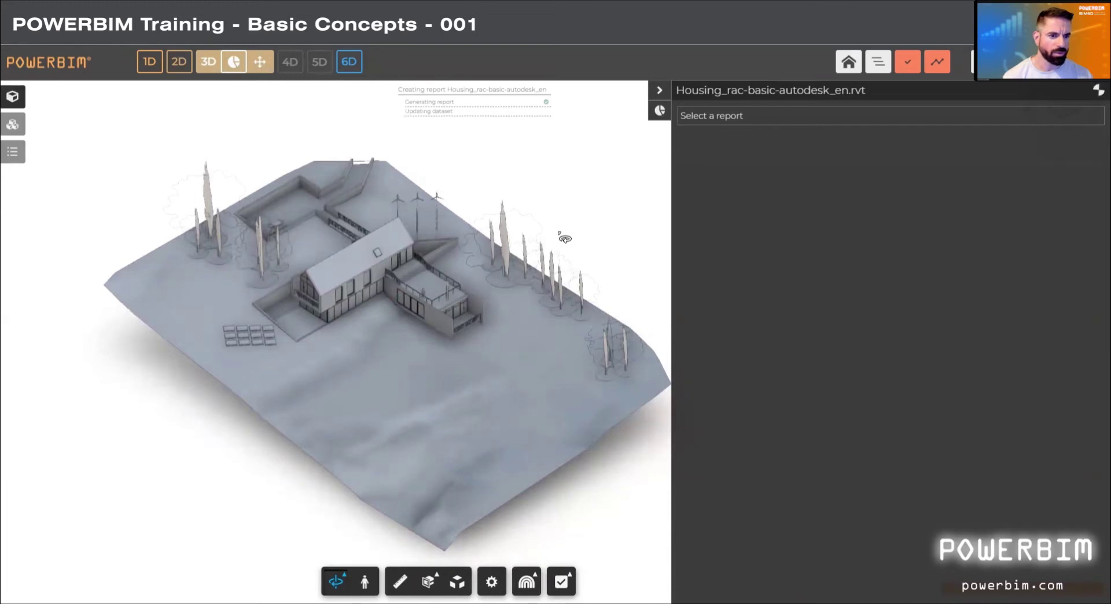
{"action": "left_click_drag", "start_coordinate": [573, 231], "coordinate": [572, 218]}
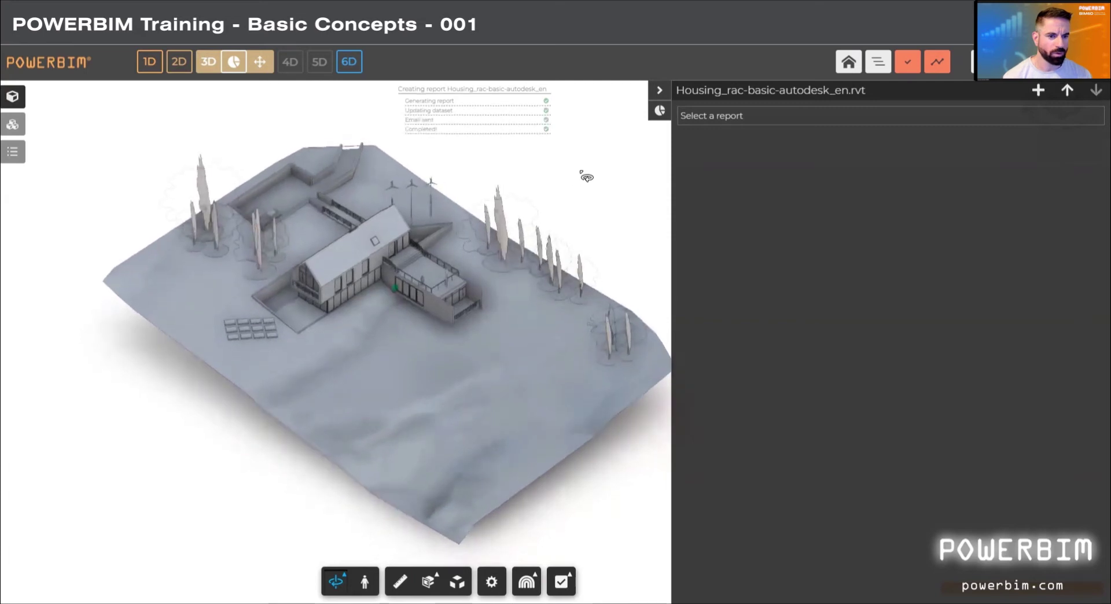
- Load the report TEST_Housing_racbasicautodesk_en_rvt_V1 beside the model
{"action": "left_click", "coordinate": [723, 124]}
{"action": "left_click", "coordinate": [717, 133]}
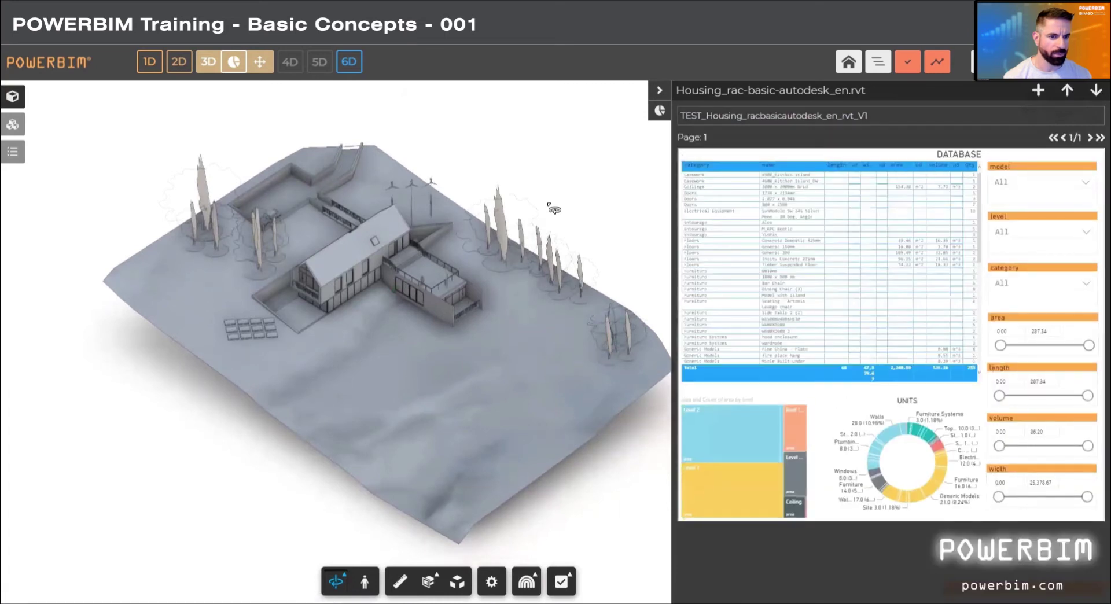
{"action": "left_click_drag", "start_coordinate": [599, 251], "coordinate": [288, 278]}
{"action": "scroll", "coordinate": [288, 278], "scroll_direction": "up", "scroll_amount": 1}
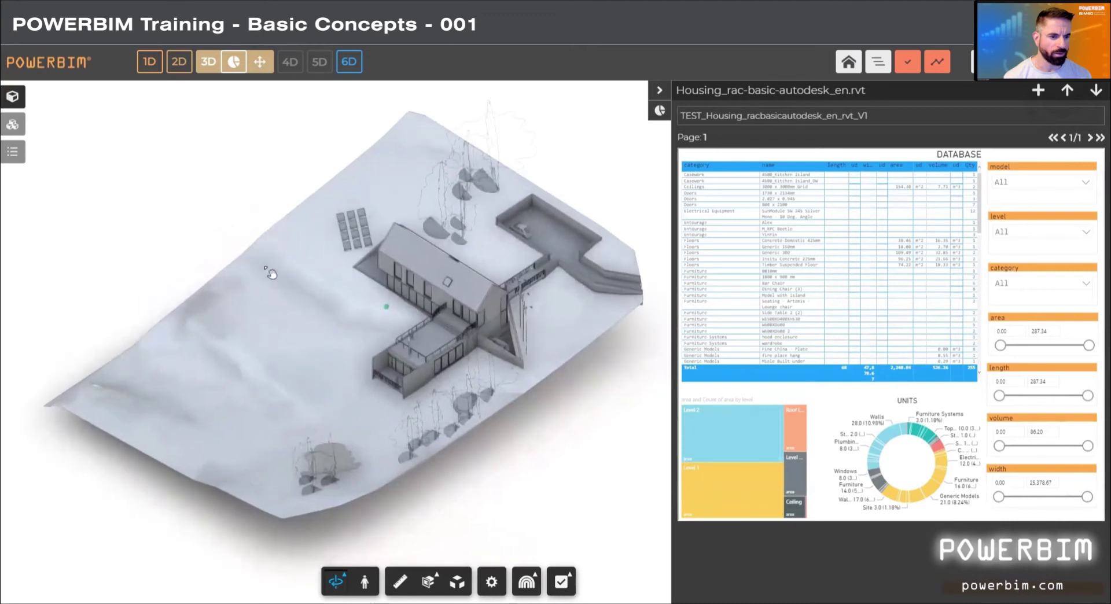
- Highlight the Level 2 and the Level 1 elements in turn from the report's area-by-level chart, and clear the selection
{"action": "left_click", "coordinate": [753, 424]}
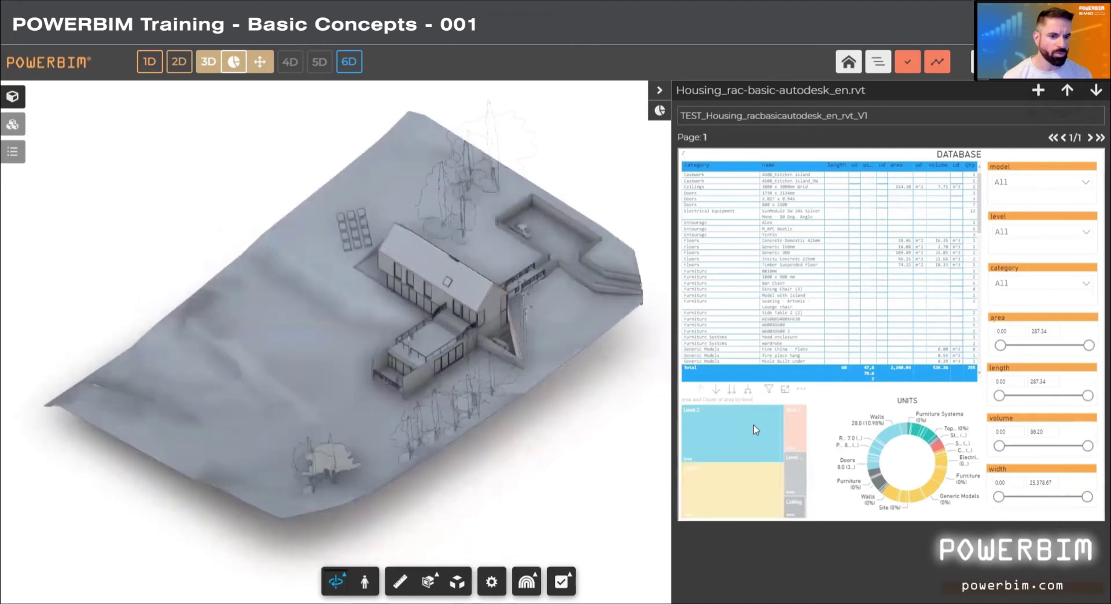
{"action": "left_click_drag", "start_coordinate": [458, 481], "coordinate": [481, 481]}
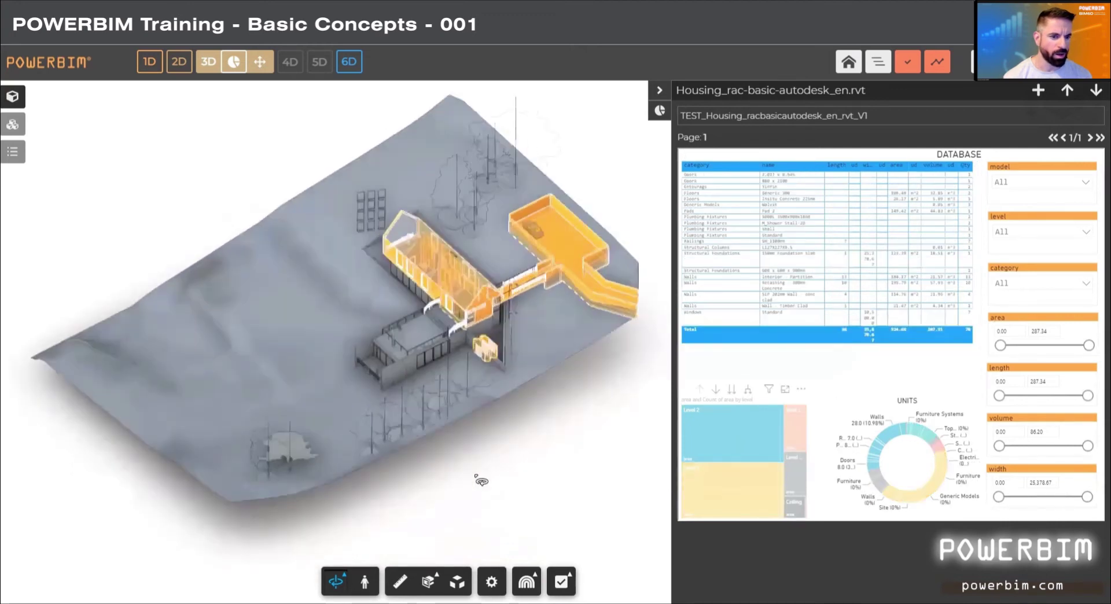
{"action": "left_click", "coordinate": [753, 435]}
{"action": "left_click", "coordinate": [733, 484]}
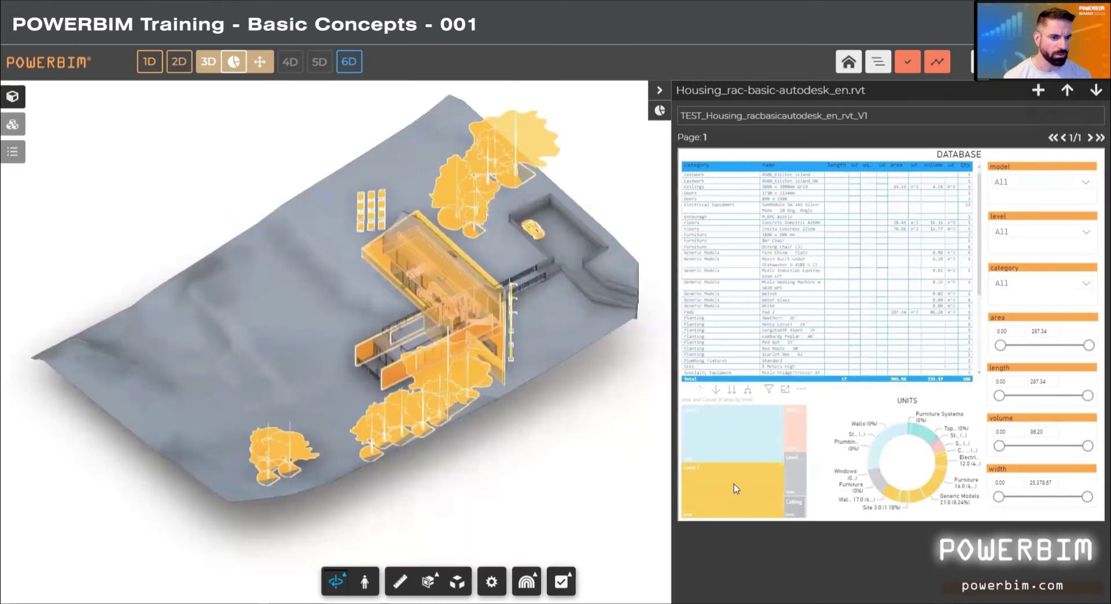
{"action": "left_click", "coordinate": [733, 484]}
- Filter the report by the categories Doors, Electrical Equipment and Entourage, and clear all three again
{"action": "left_click", "coordinate": [1042, 283]}
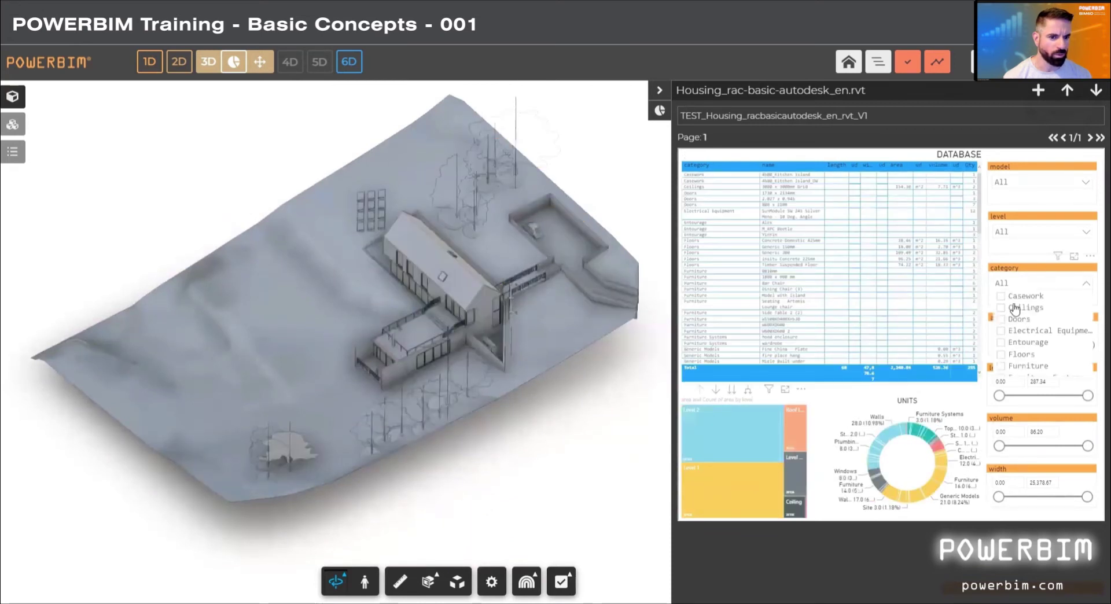
{"action": "left_click", "coordinate": [1000, 331]}
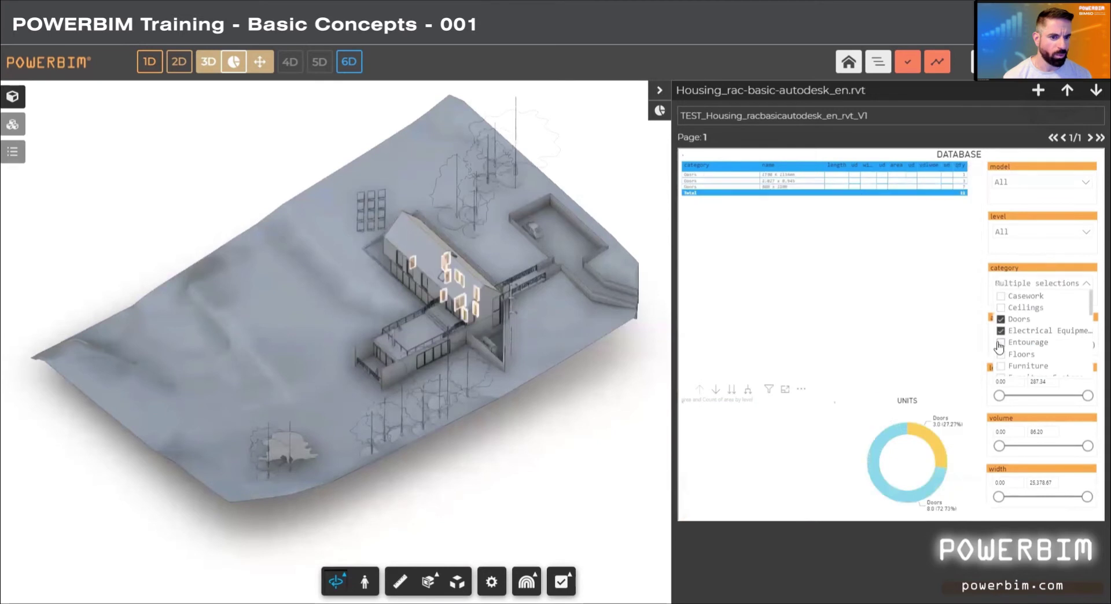
{"action": "left_click", "coordinate": [1000, 342]}
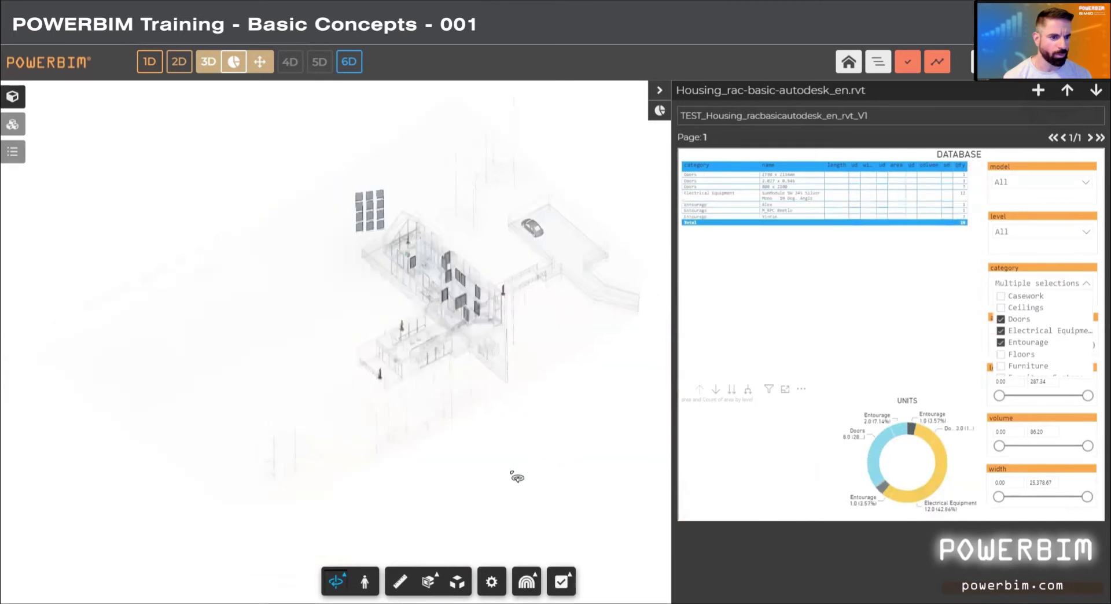
{"action": "left_click", "coordinate": [1001, 343]}
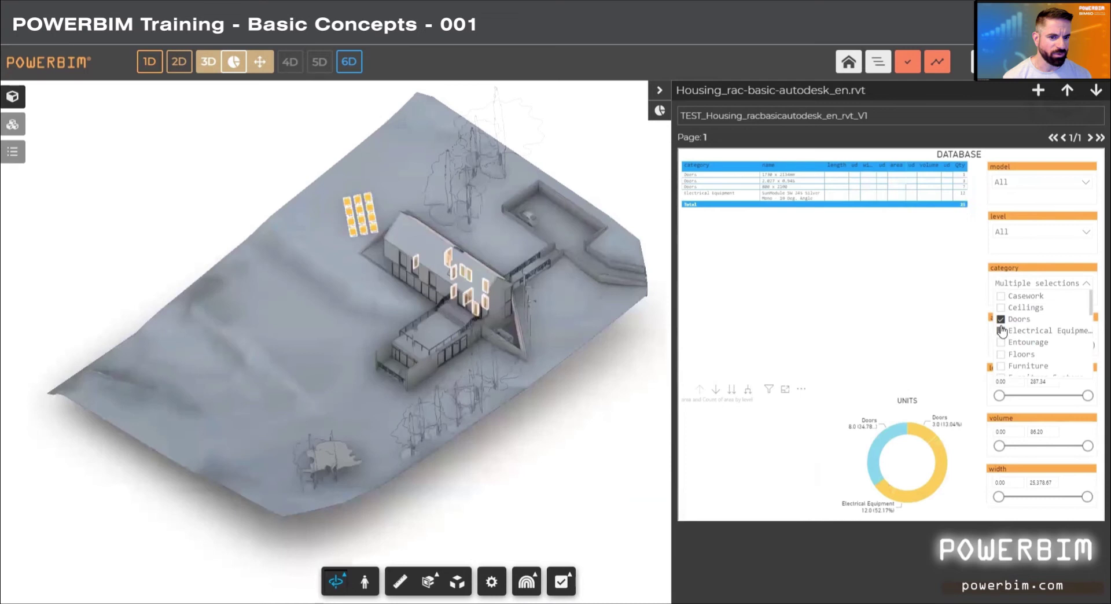
{"action": "left_click", "coordinate": [1001, 330]}
{"action": "left_click", "coordinate": [1001, 319]}
{"action": "left_click_drag", "start_coordinate": [230, 397], "coordinate": [537, 370]}
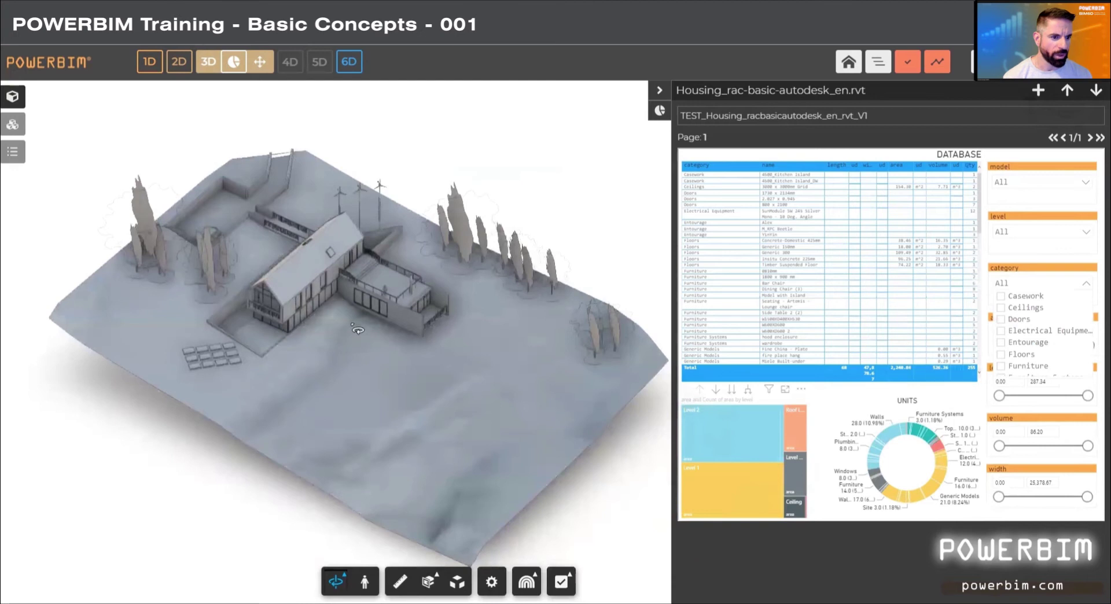
{"action": "left_click_drag", "start_coordinate": [358, 329], "coordinate": [412, 347]}
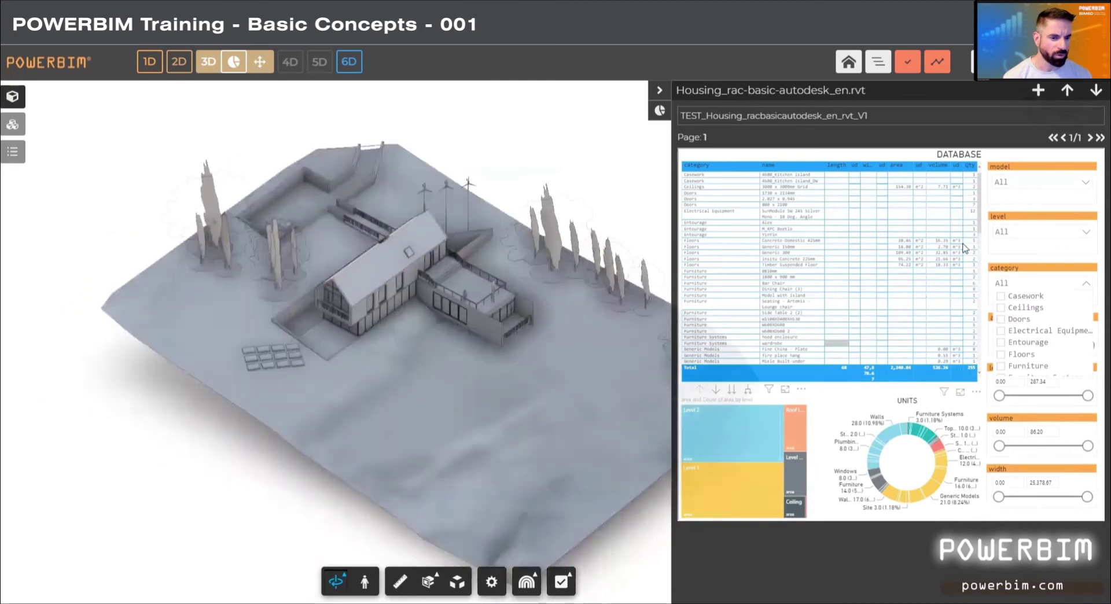
{"action": "left_click_drag", "start_coordinate": [409, 397], "coordinate": [422, 383]}
{"action": "scroll", "coordinate": [422, 384], "scroll_direction": "up", "scroll_amount": 1}
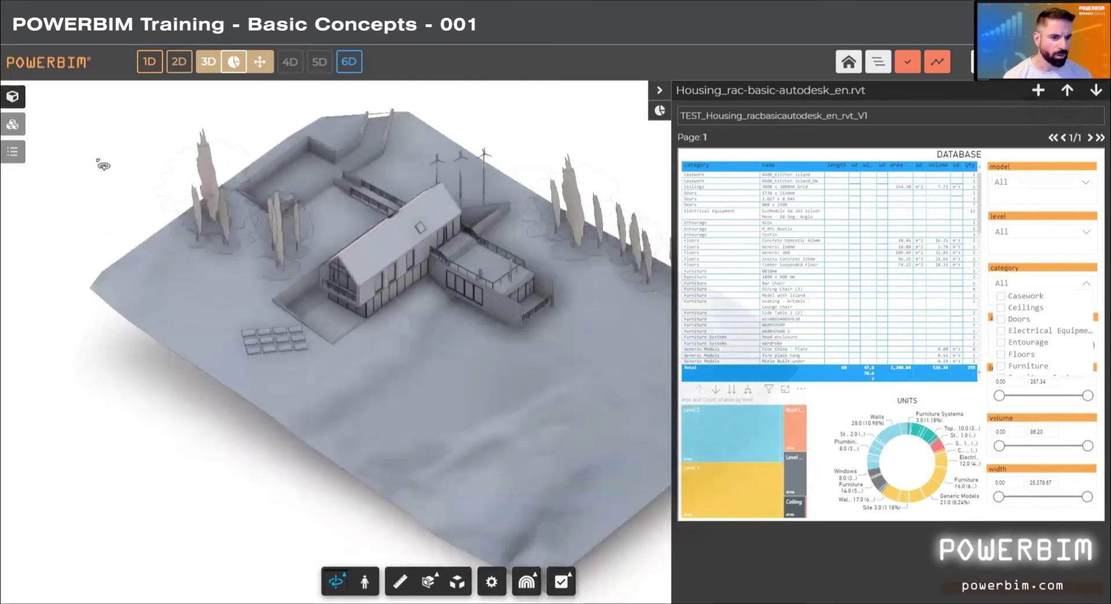
- Filter the report to Level 1 and create a 3D group named Level 1 in a new groupset called Levels
{"action": "left_click", "coordinate": [1020, 232]}
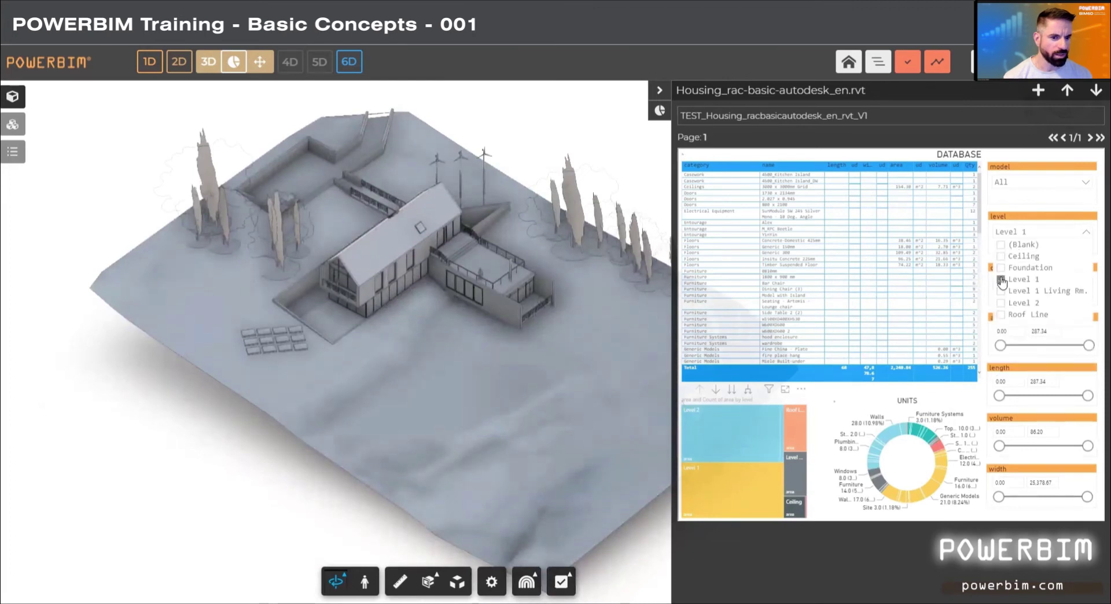
{"action": "left_click", "coordinate": [13, 153]}
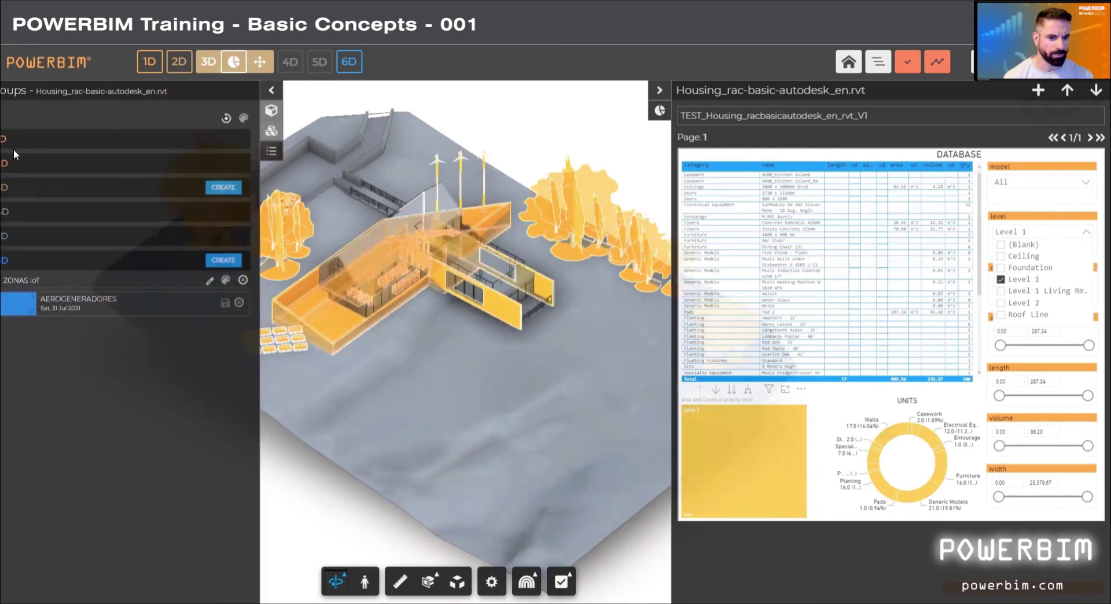
{"action": "left_click", "coordinate": [241, 187]}
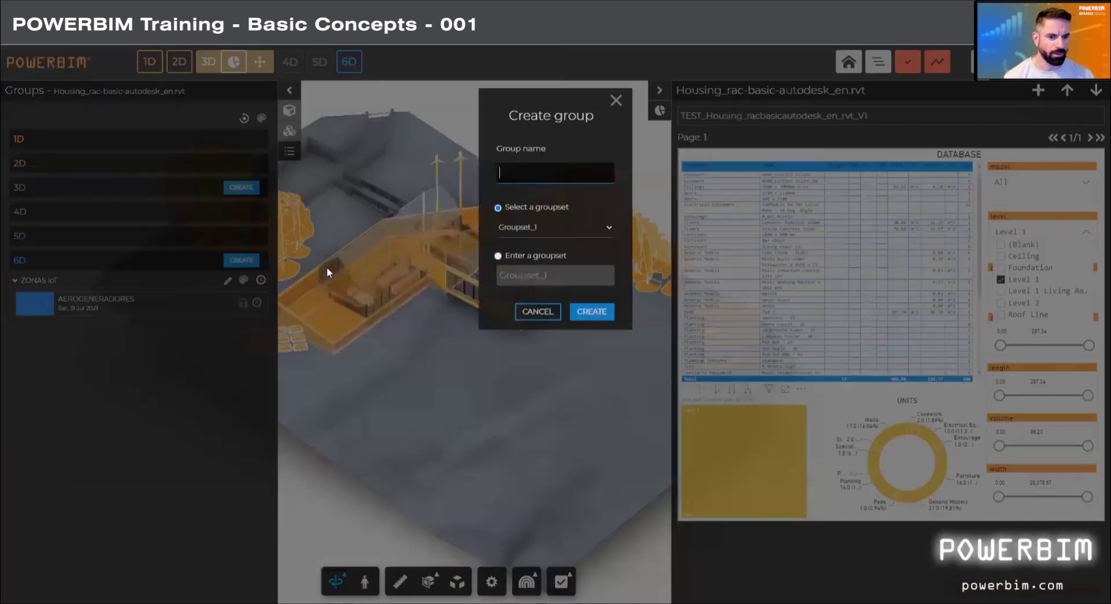
{"action": "left_click", "coordinate": [509, 256]}
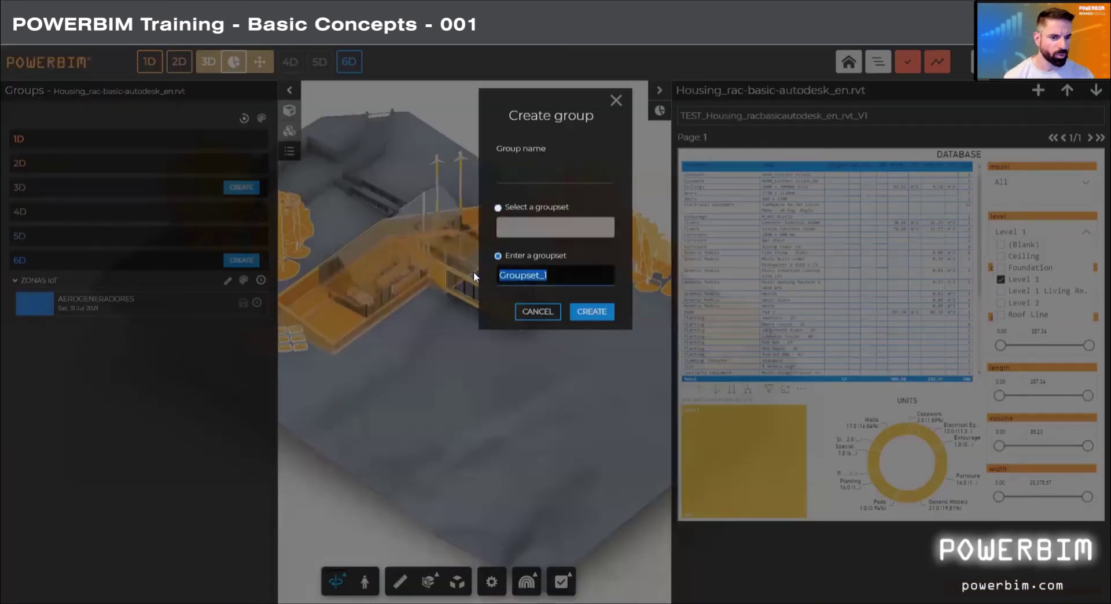
{"action": "type", "text": "Levels"}
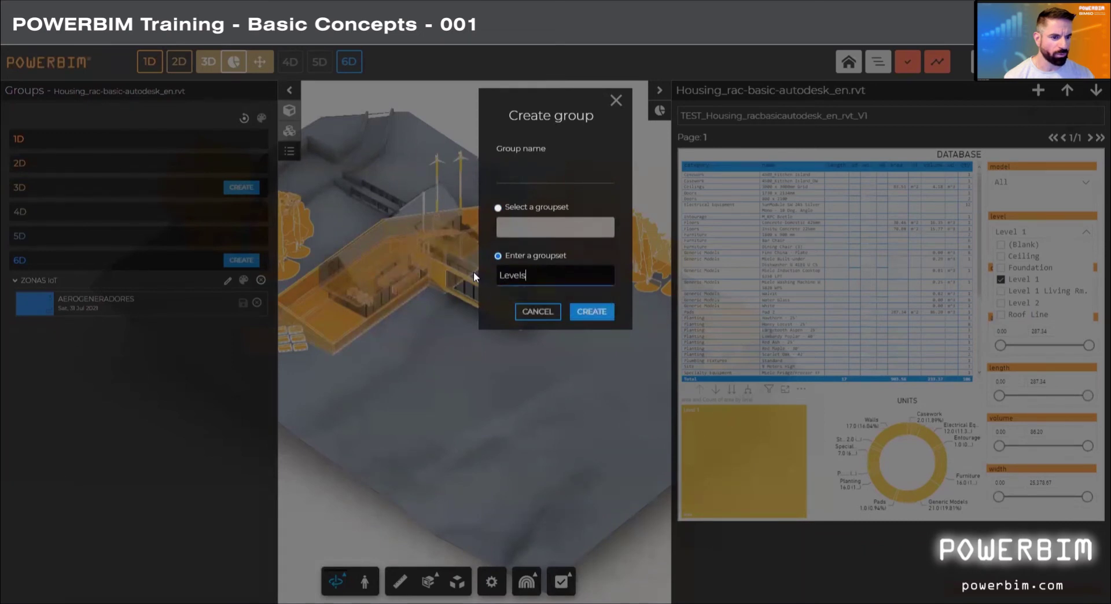
{"action": "left_click", "coordinate": [531, 174]}
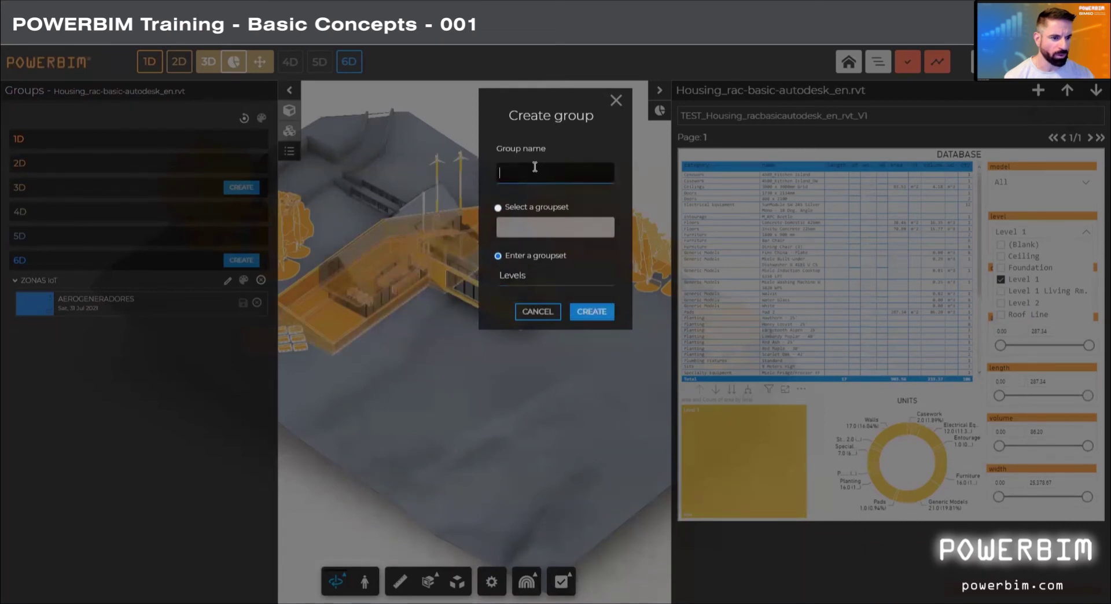
{"action": "type", "text": "Level 1"}
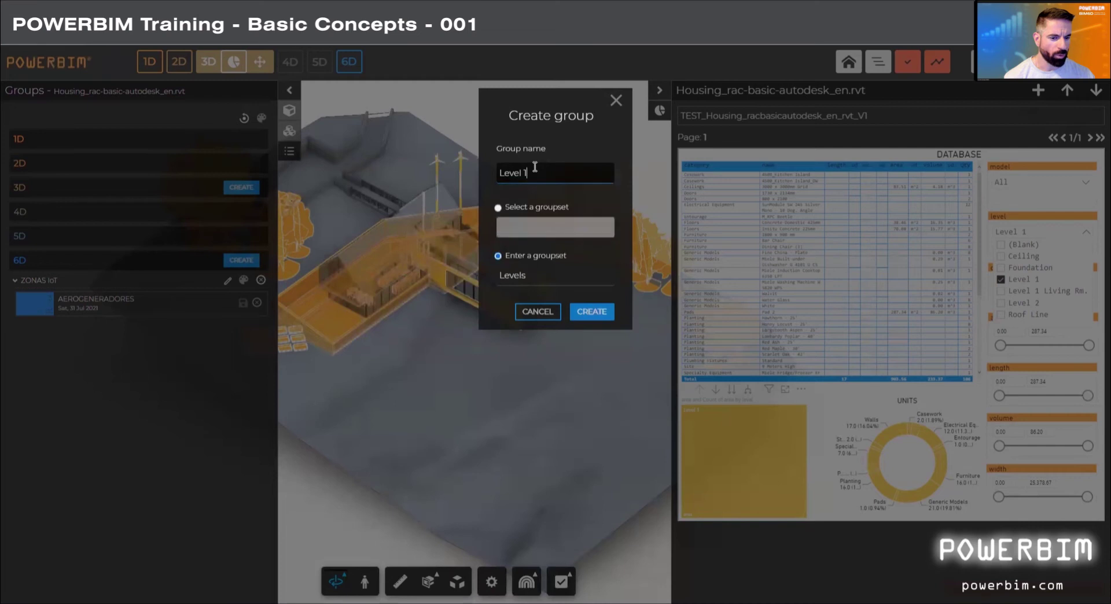
{"action": "left_click", "coordinate": [583, 309]}
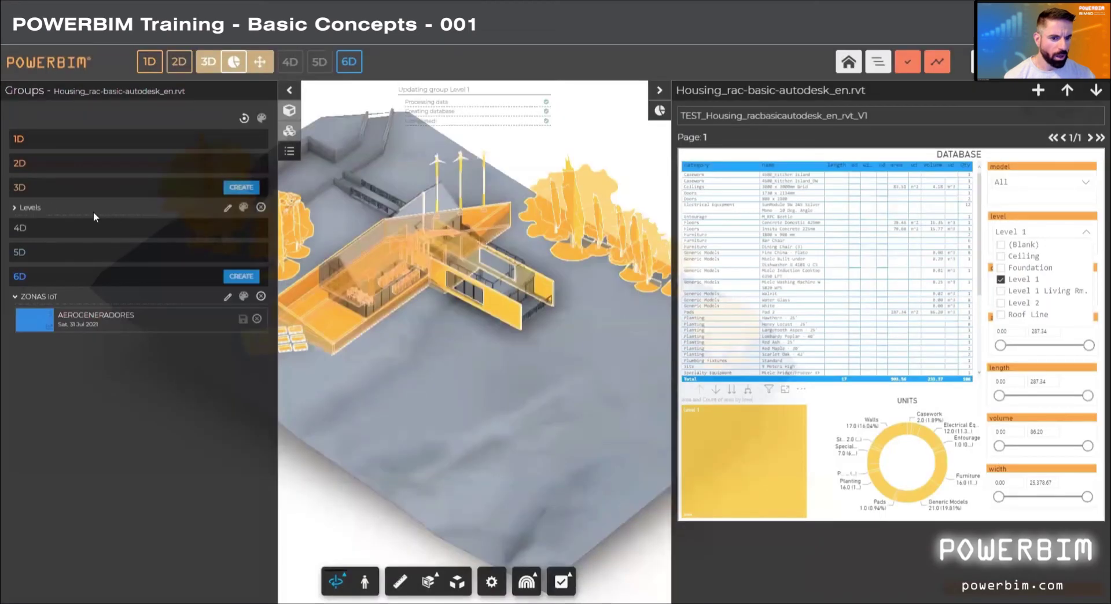
{"action": "left_click", "coordinate": [20, 209]}
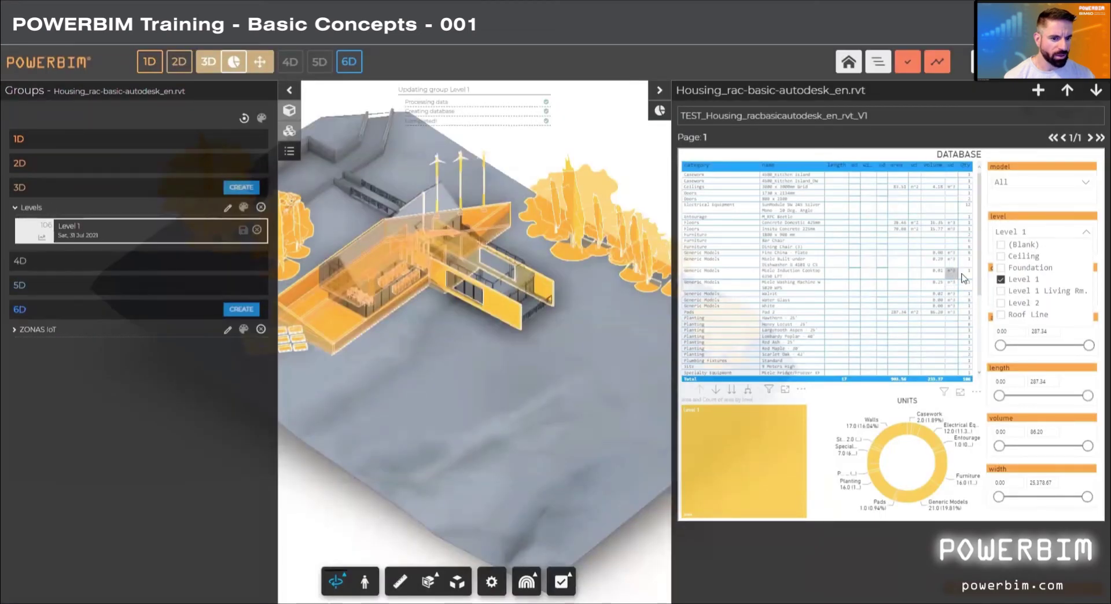
- Switch the level filter to Level 2 and create a 3D group named Levels 2 in the Levels groupset
{"action": "left_click", "coordinate": [1001, 279]}
{"action": "left_click", "coordinate": [1000, 302]}
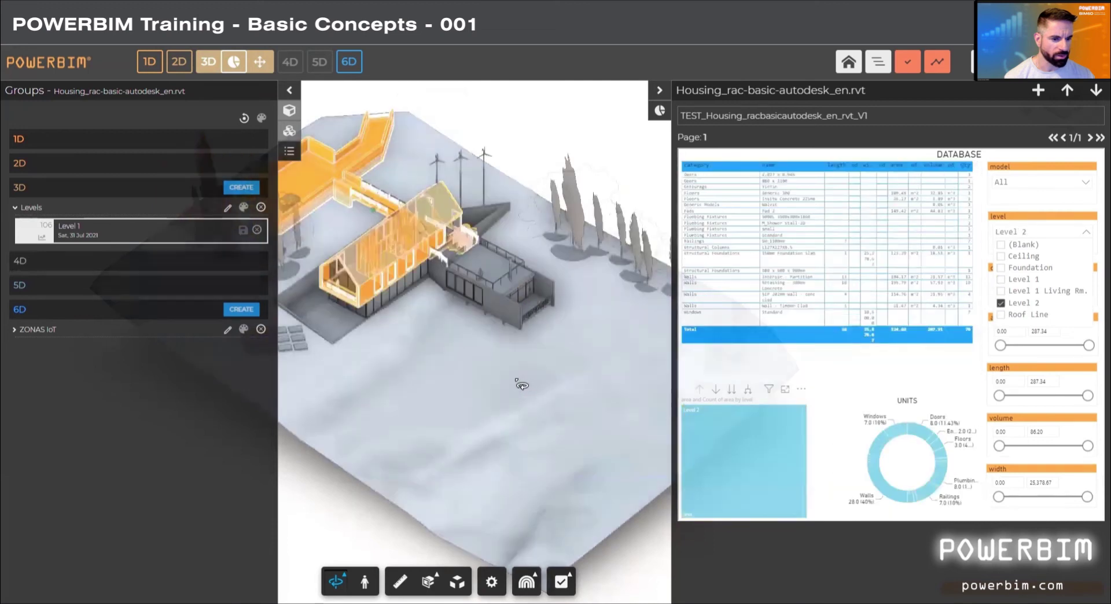
{"action": "left_click", "coordinate": [241, 187]}
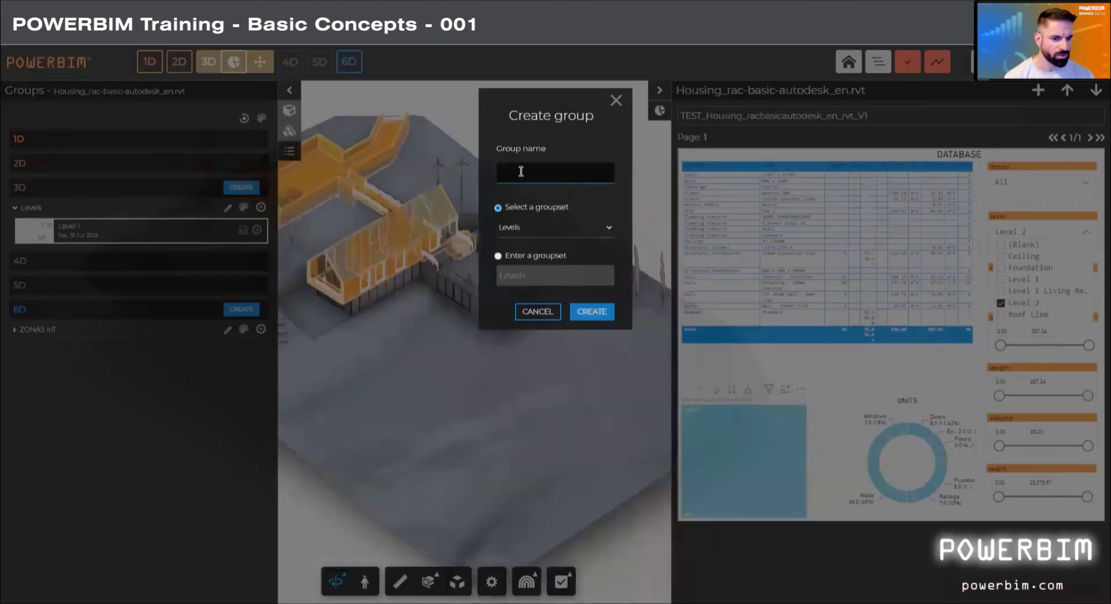
{"action": "left_click", "coordinate": [521, 171]}
{"action": "type", "text": "Levels 2"}
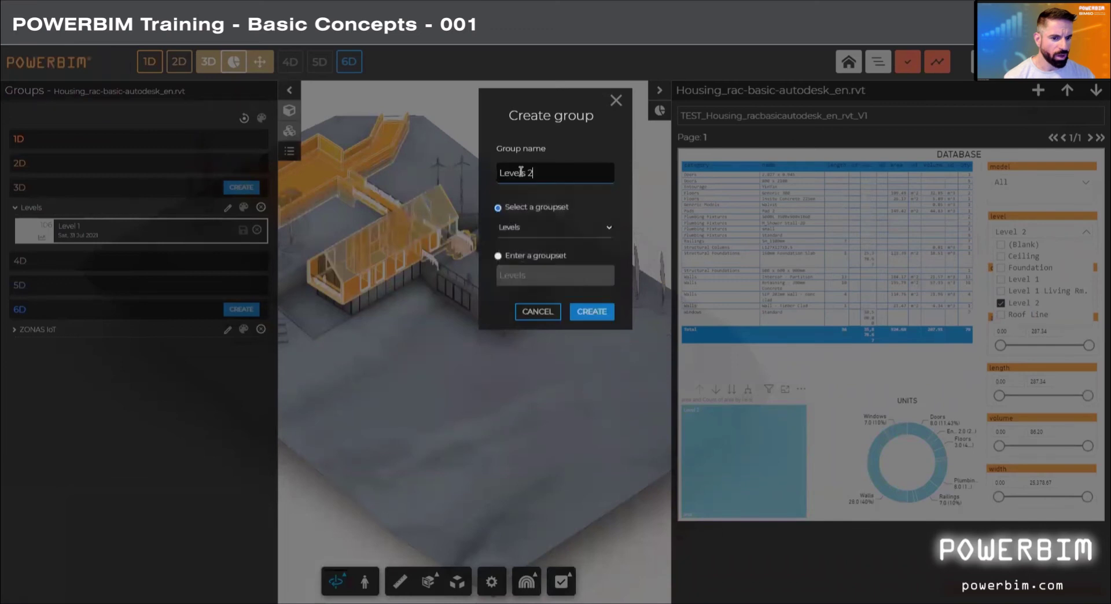
{"action": "left_click", "coordinate": [601, 313]}
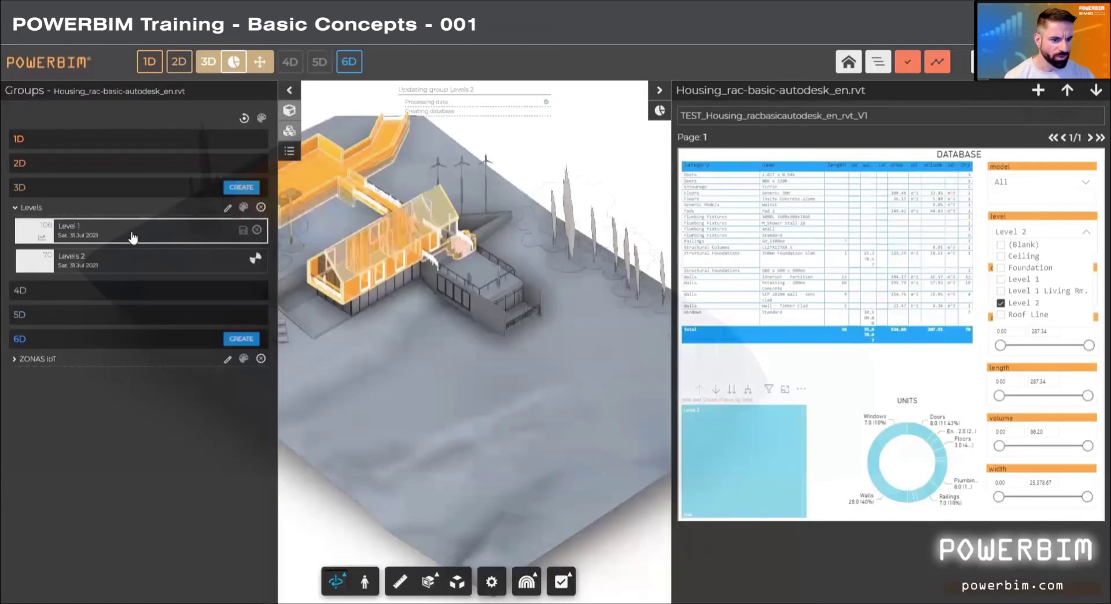
- Switch the report's level filter to Foundation and create a 3D group named Foundation in the Levels groupset
{"action": "left_click", "coordinate": [1001, 303]}
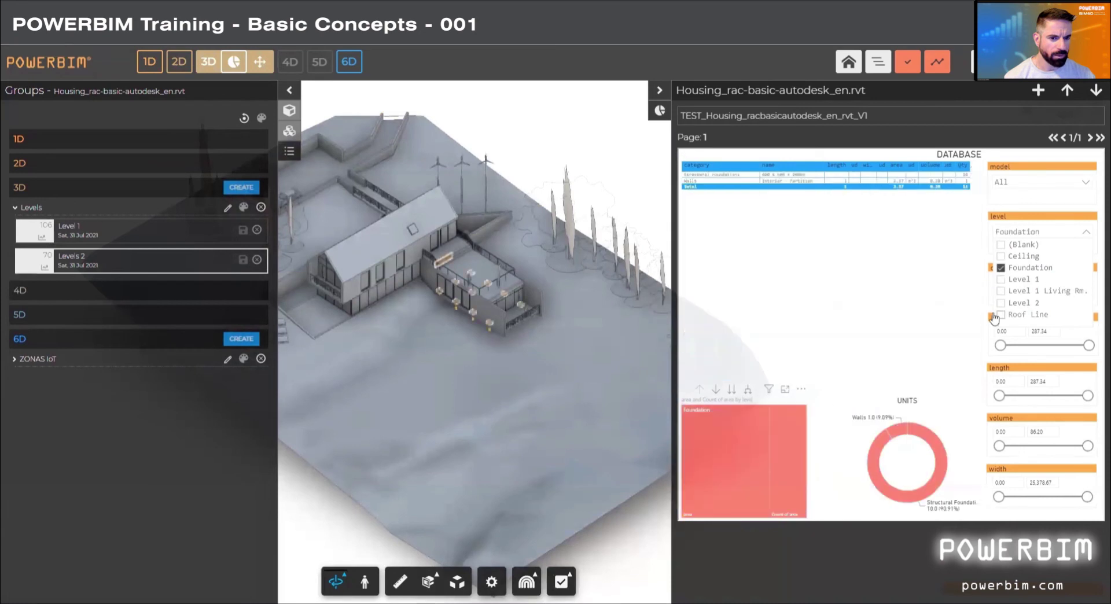
{"action": "left_click", "coordinate": [240, 187]}
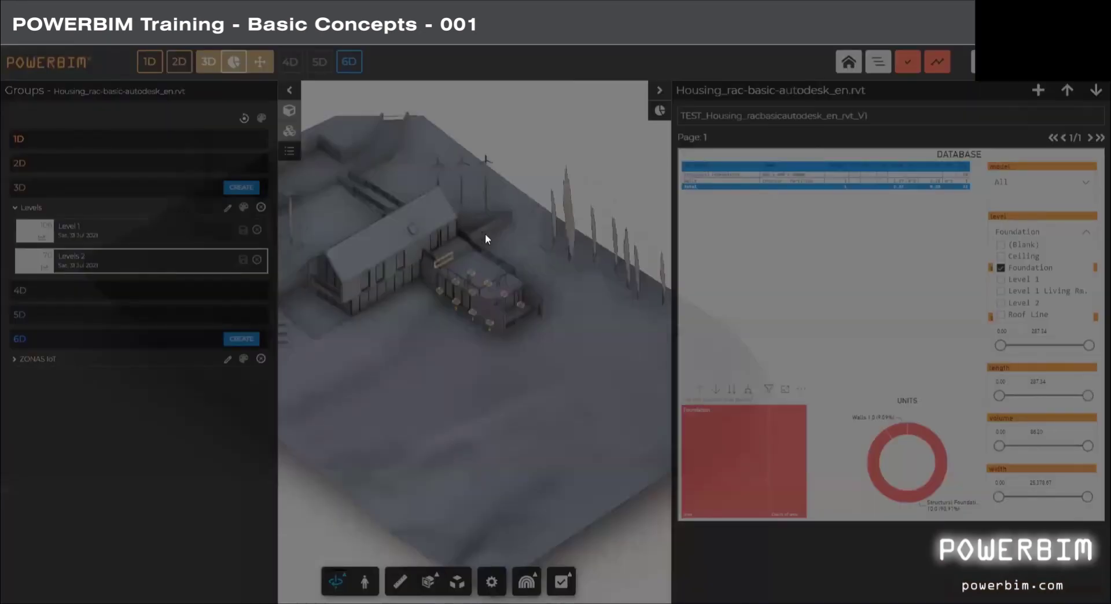
{"action": "type", "text": "F"}
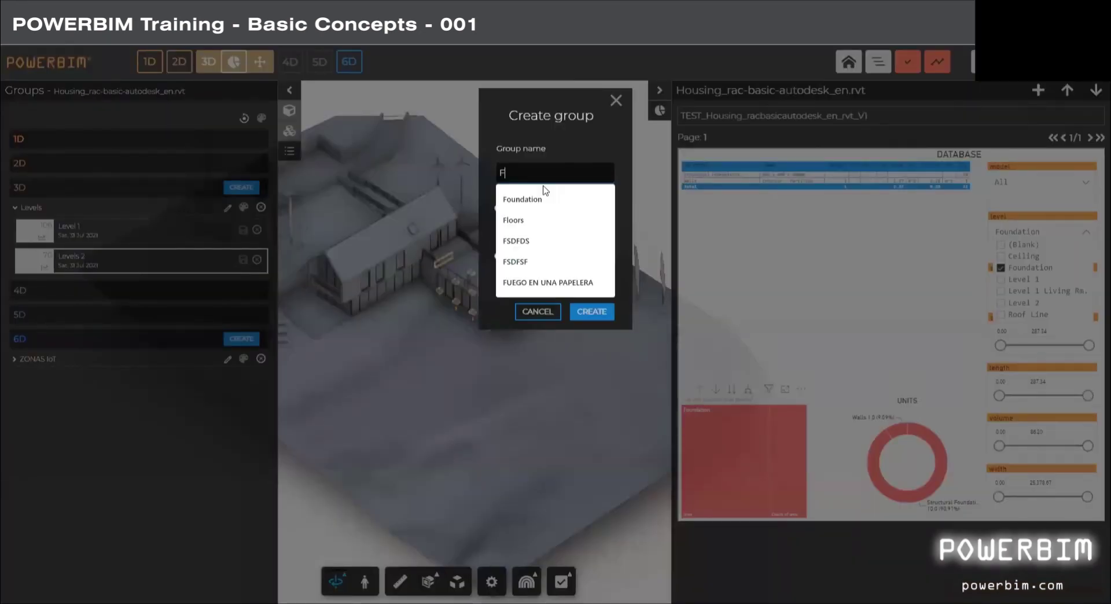
{"action": "type", "text": "oundation"}
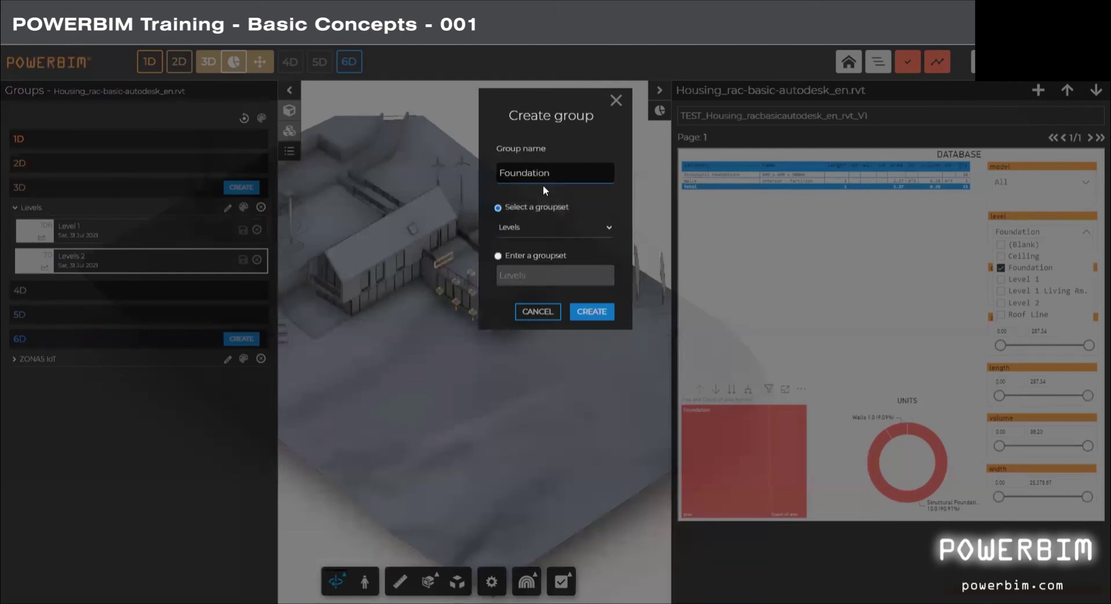
{"action": "left_click", "coordinate": [585, 312]}
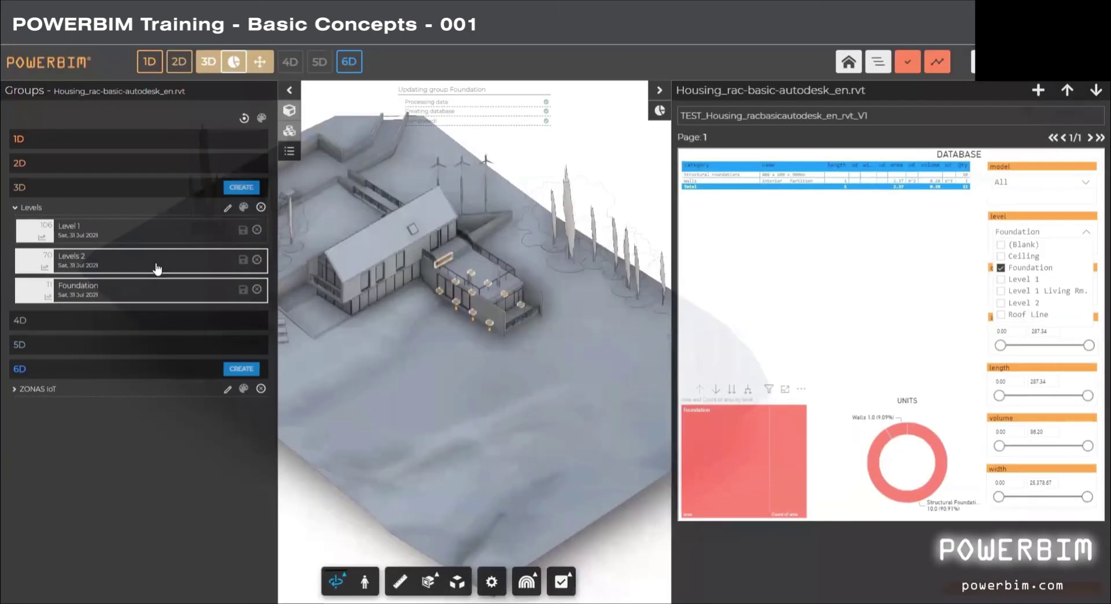
- Colour the Level 1 group teal, Levels 2 green and Foundation red, and display the group colours on the 3D model
{"action": "left_click", "coordinate": [35, 231]}
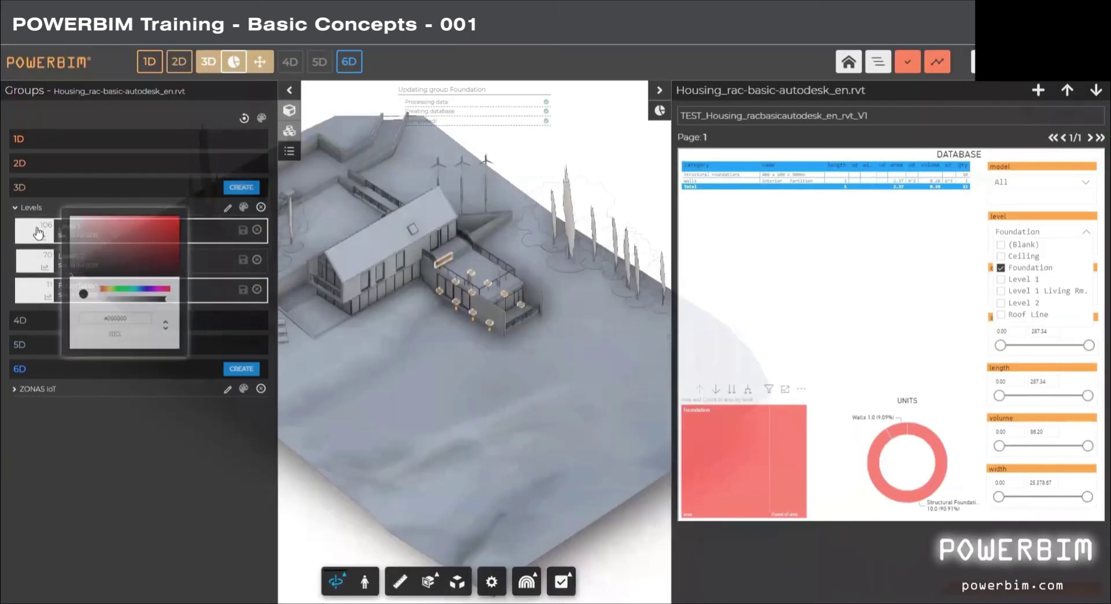
{"action": "left_click", "coordinate": [137, 297]}
{"action": "left_click", "coordinate": [33, 268]}
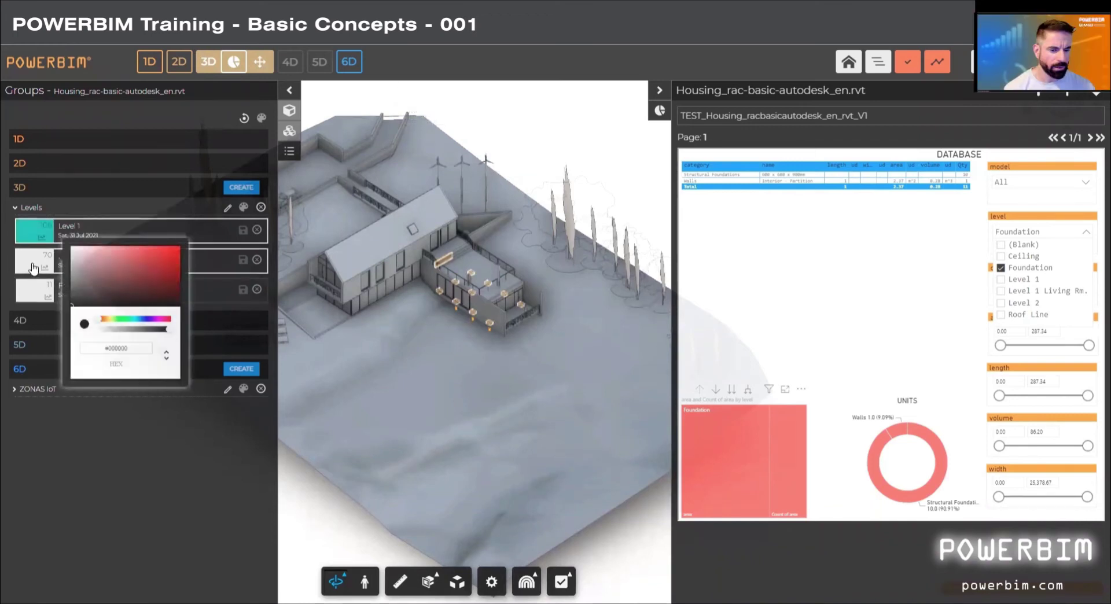
{"action": "left_click", "coordinate": [126, 327]}
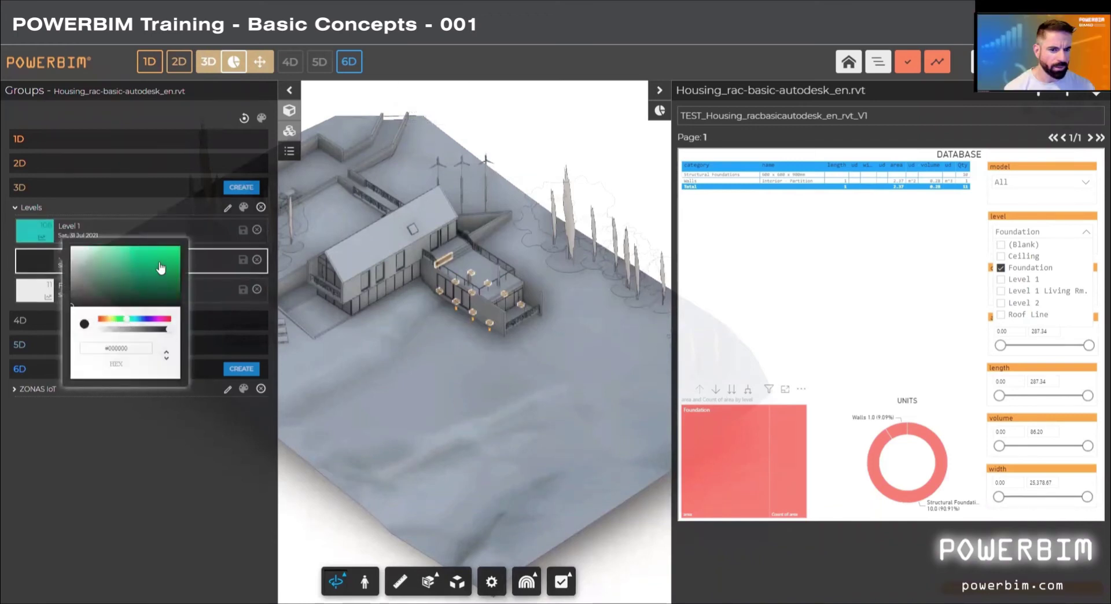
{"action": "left_click", "coordinate": [35, 291]}
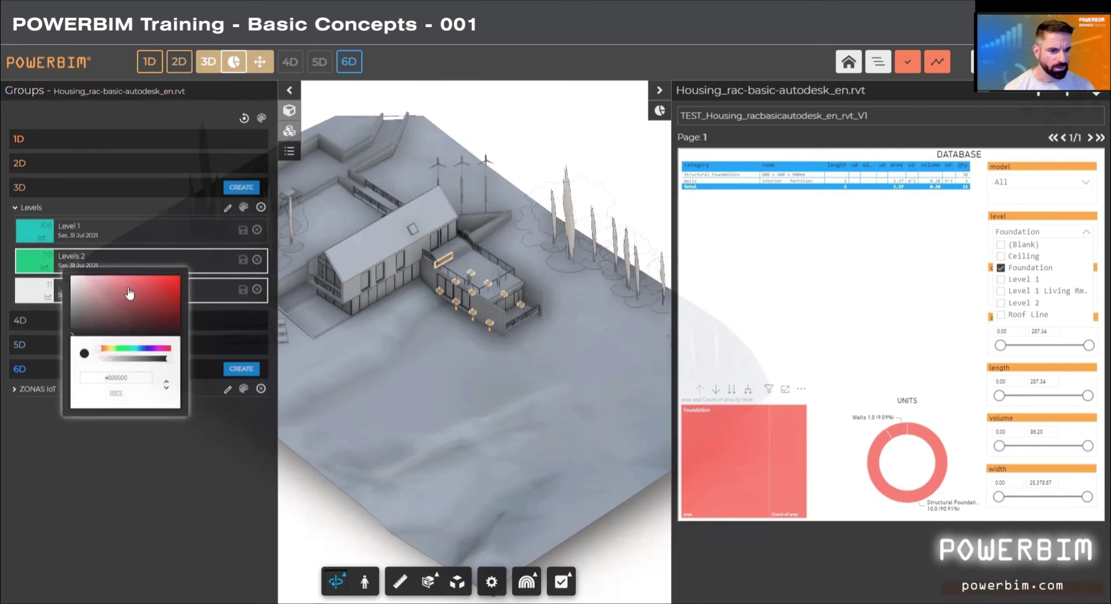
{"action": "left_click", "coordinate": [168, 286]}
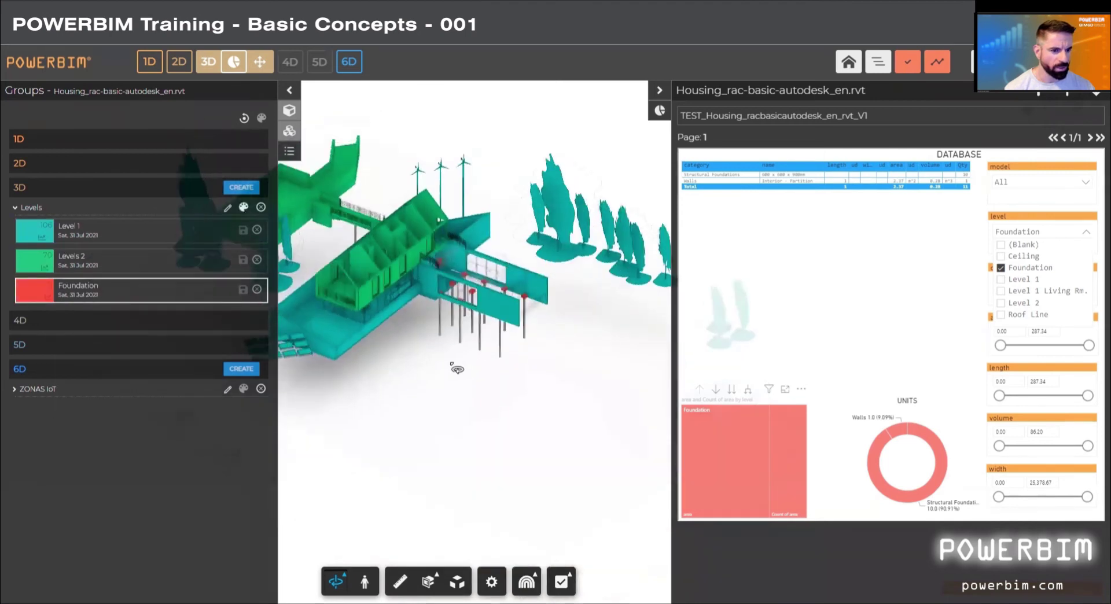
{"action": "left_click_drag", "start_coordinate": [463, 392], "coordinate": [412, 457]}
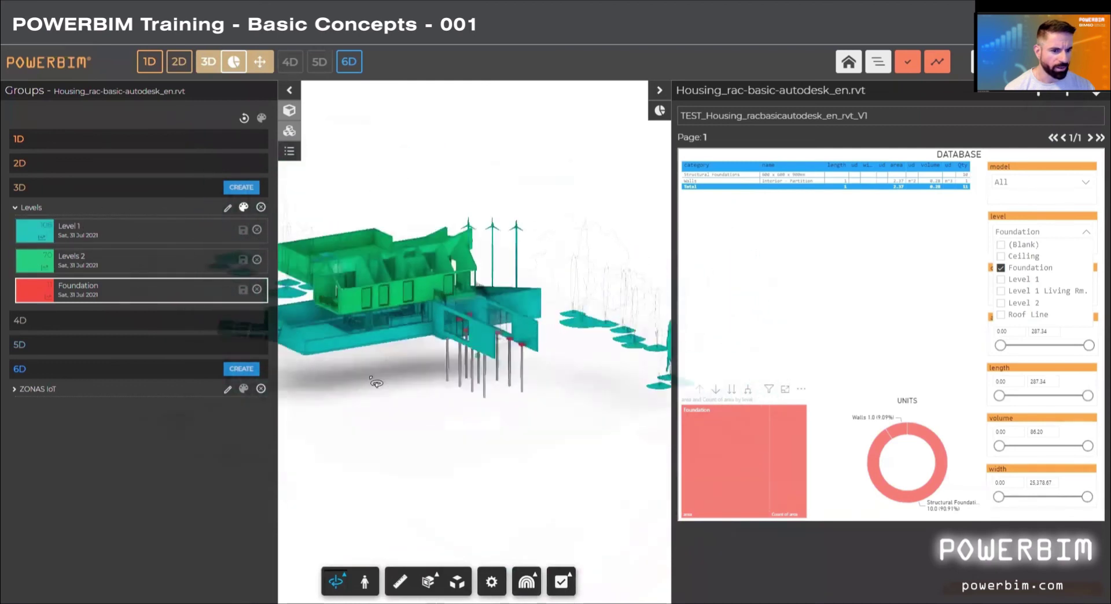
{"action": "left_click_drag", "start_coordinate": [346, 428], "coordinate": [421, 433]}
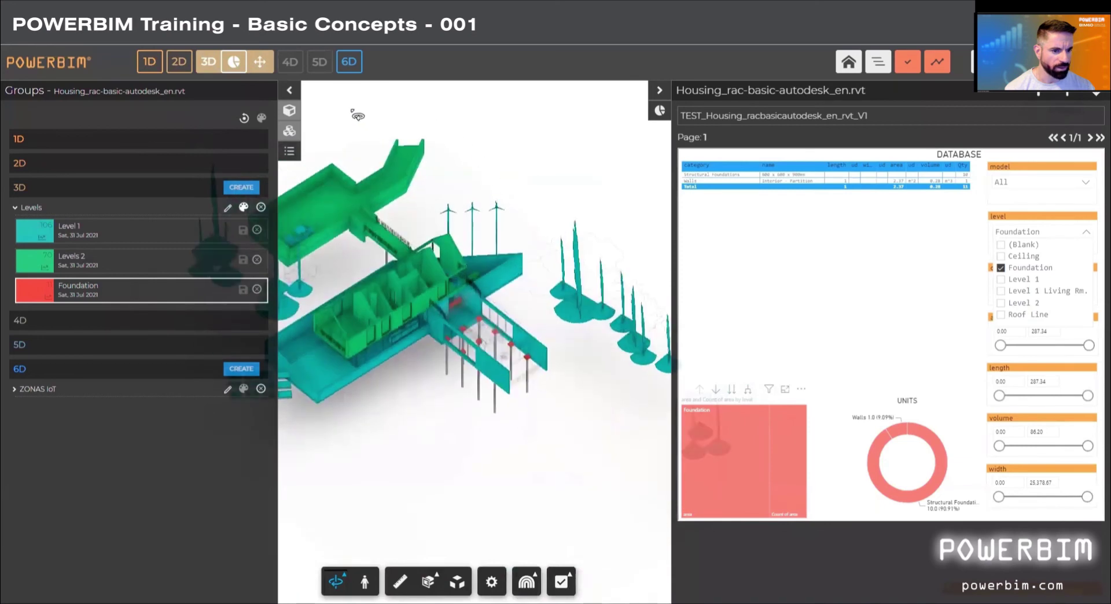
- Open the 6D IoT device setup, hide the groups list, and set the new device's zone to AEROGENERADORES
{"action": "left_click", "coordinate": [349, 62]}
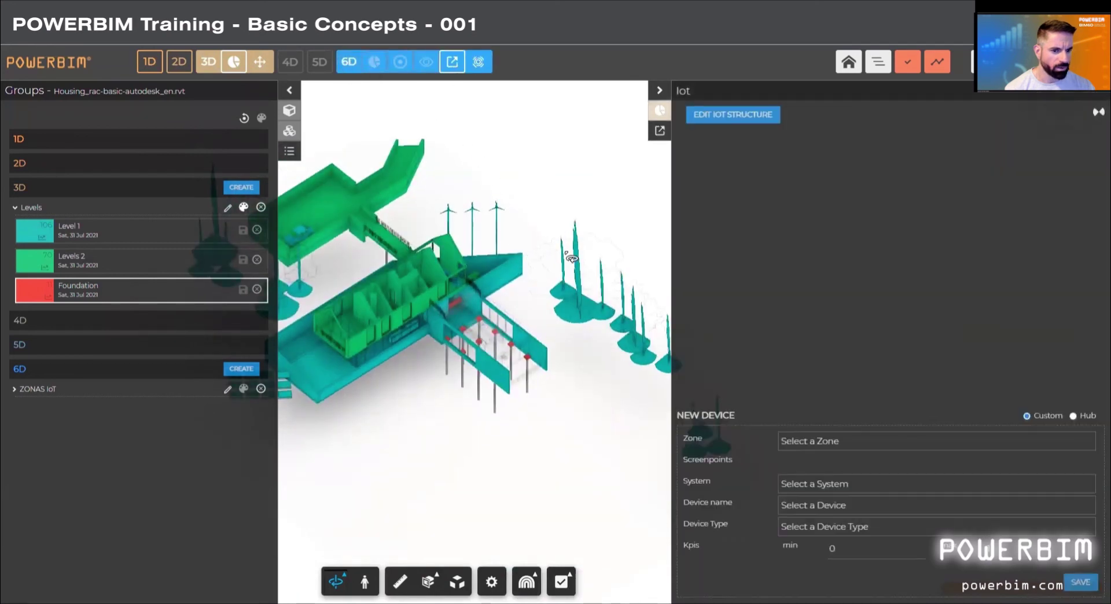
{"action": "left_click", "coordinate": [290, 93]}
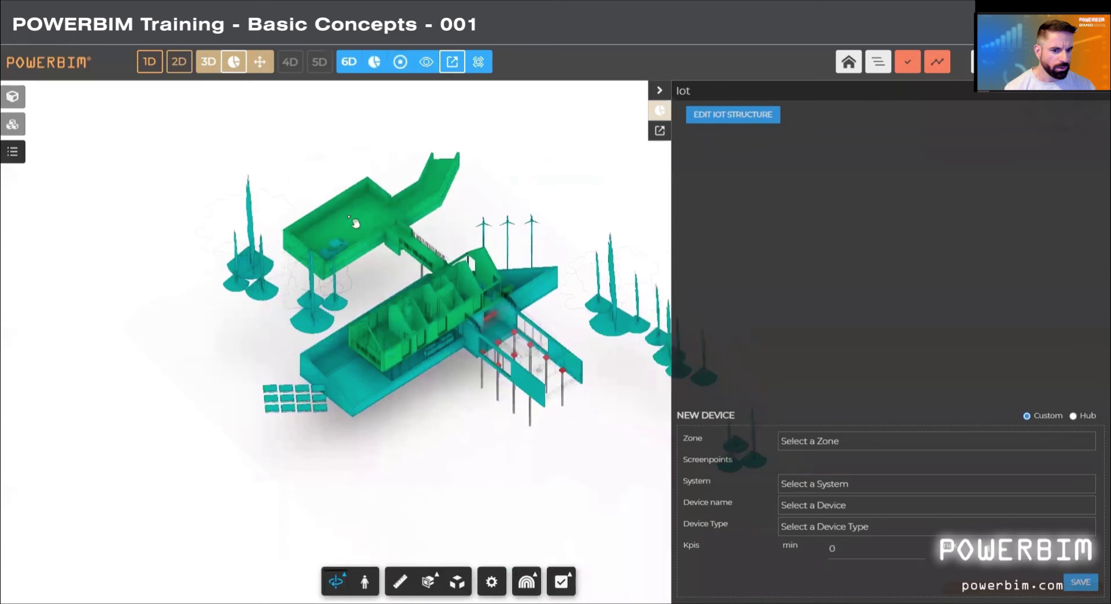
{"action": "left_click", "coordinate": [425, 396]}
{"action": "left_click_drag", "start_coordinate": [426, 395], "coordinate": [363, 376]}
{"action": "scroll", "coordinate": [363, 376], "scroll_direction": "up", "scroll_amount": 2}
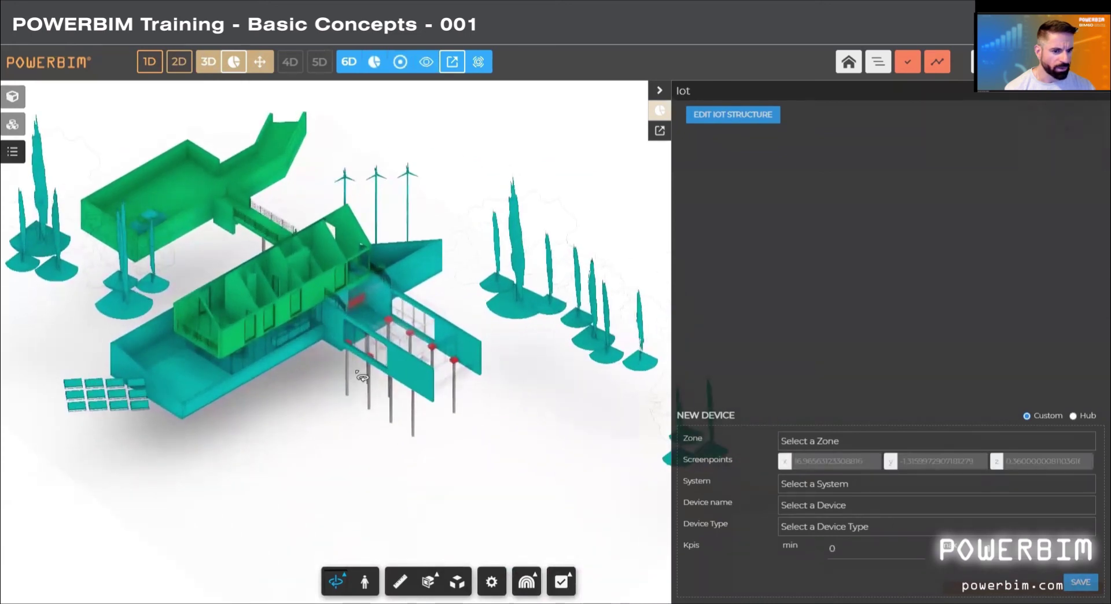
{"action": "left_click_drag", "start_coordinate": [525, 364], "coordinate": [504, 340]}
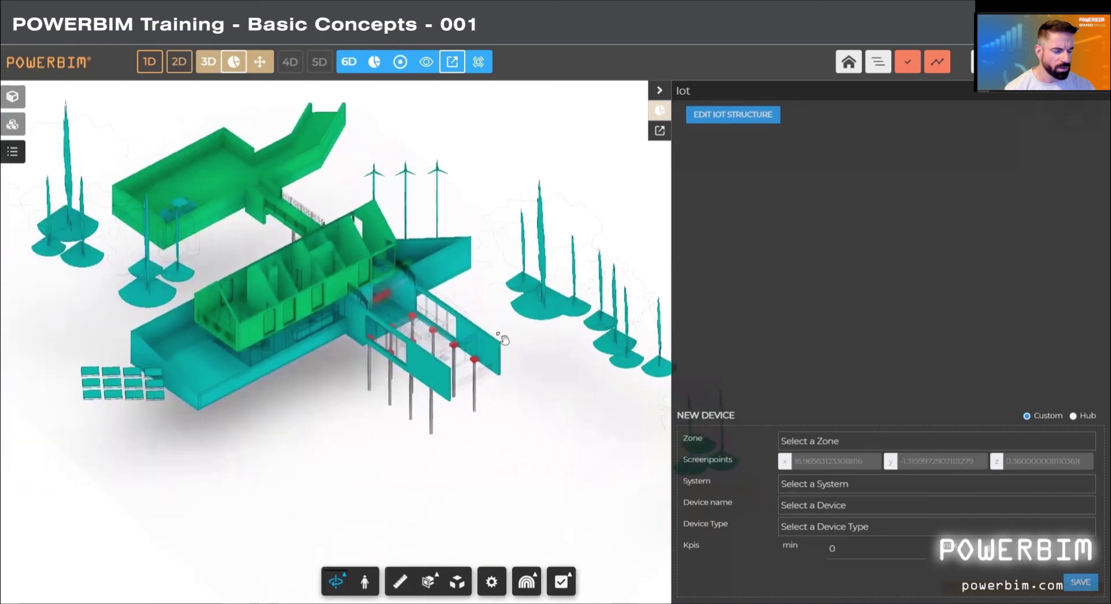
{"action": "left_click_drag", "start_coordinate": [548, 373], "coordinate": [481, 361]}
{"action": "left_click_drag", "start_coordinate": [301, 419], "coordinate": [440, 311]}
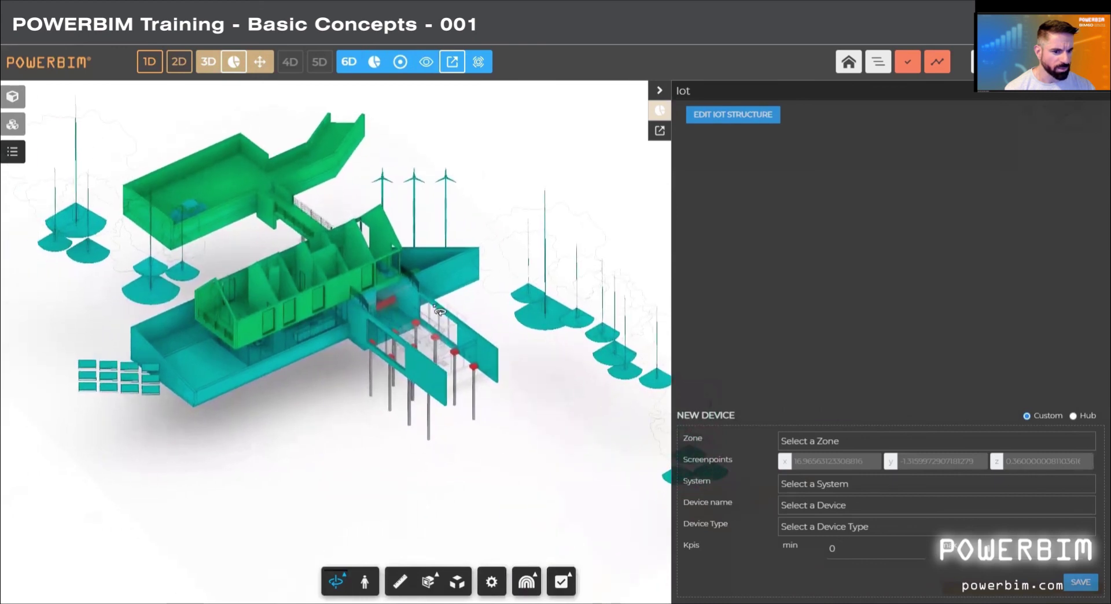
{"action": "left_click", "coordinate": [808, 444]}
{"action": "left_click", "coordinate": [810, 460]}
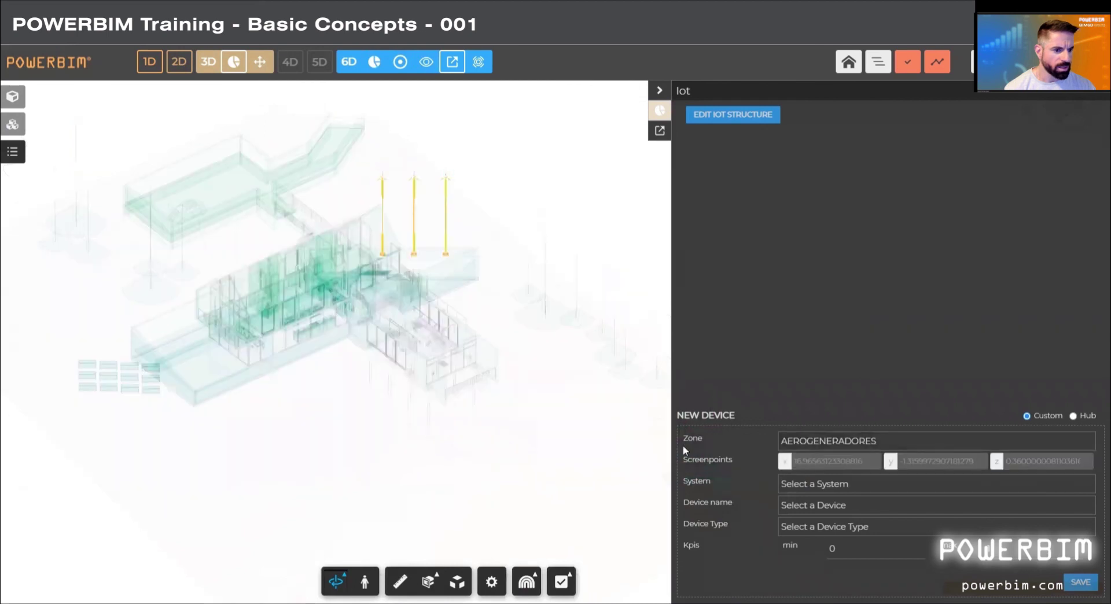
- Place the new device on the rightmost wind turbine's rotor hub, with system AEROGENERADORES and device name MOLINO_001
{"action": "scroll", "coordinate": [442, 358], "scroll_direction": "up", "scroll_amount": 10}
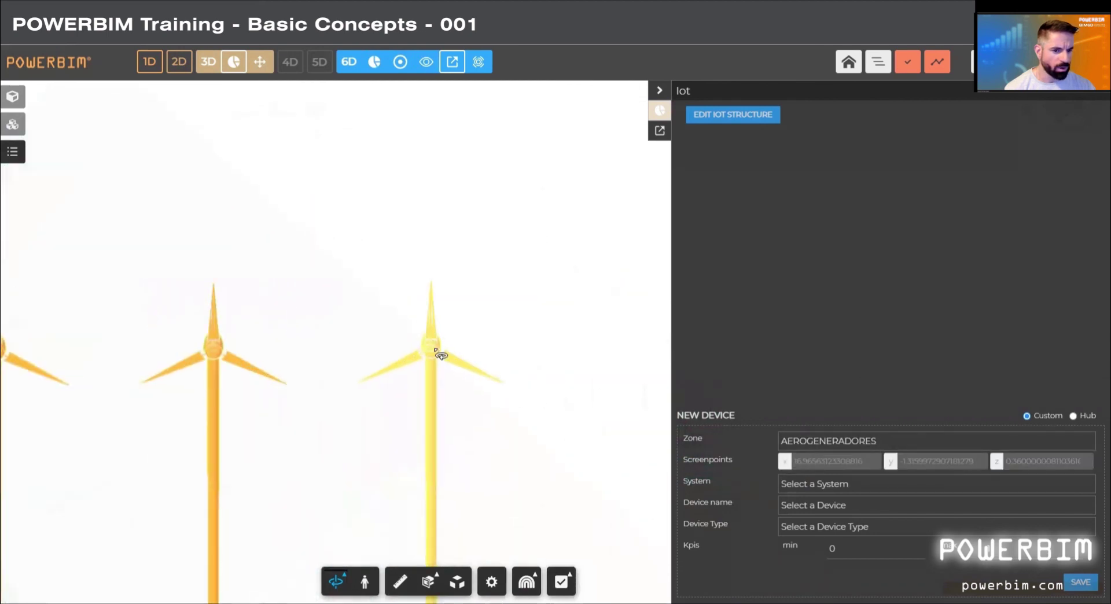
{"action": "scroll", "coordinate": [441, 355], "scroll_direction": "up", "scroll_amount": 4}
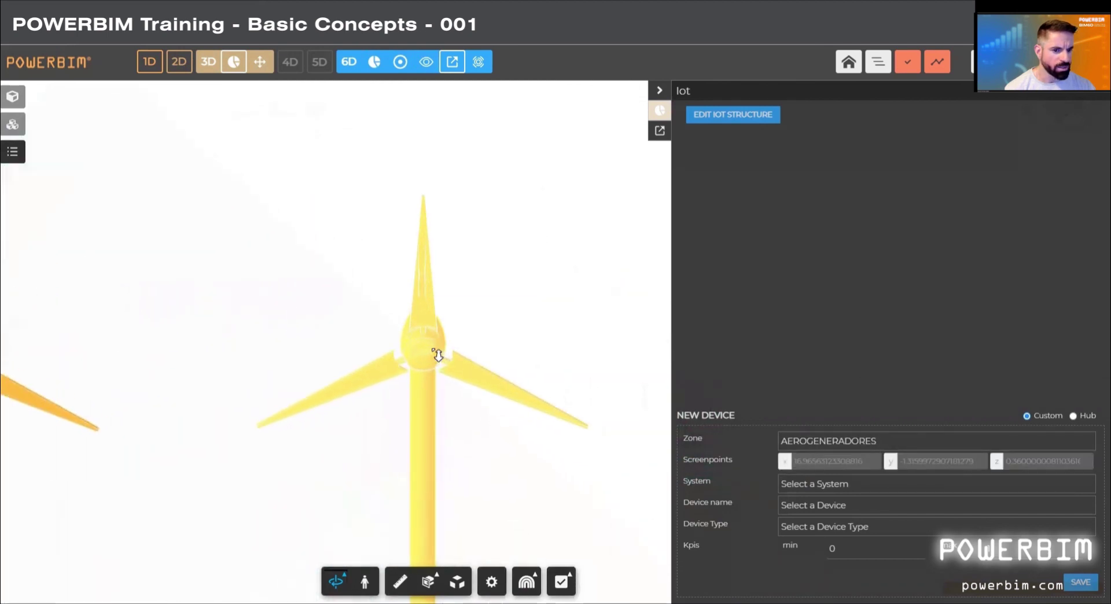
{"action": "left_click", "coordinate": [792, 480]}
{"action": "left_click", "coordinate": [806, 504]}
{"action": "left_click", "coordinate": [815, 506]}
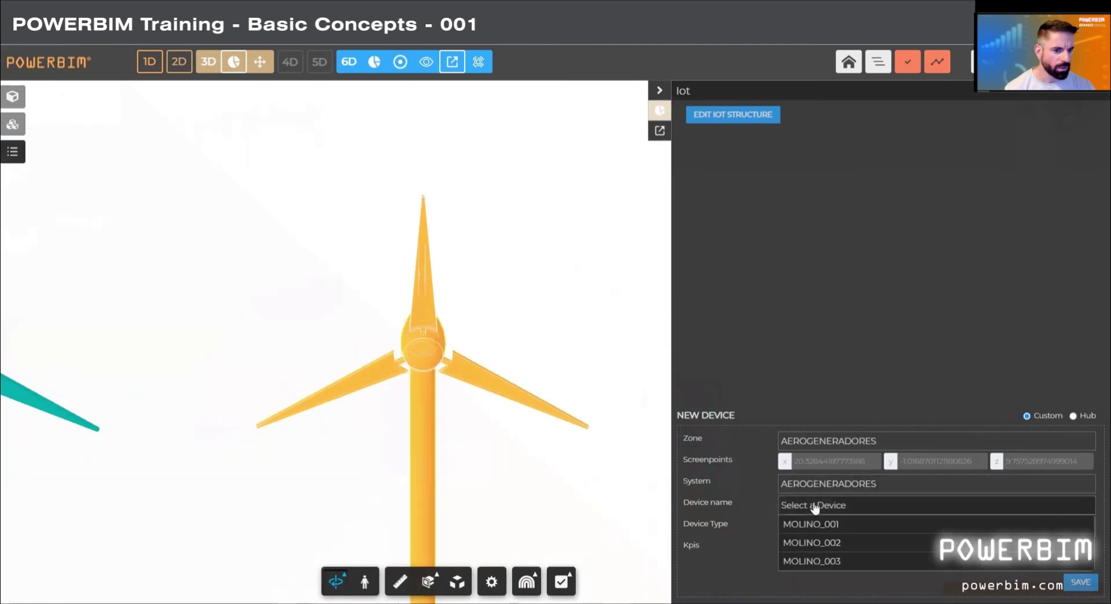
{"action": "left_click", "coordinate": [817, 525]}
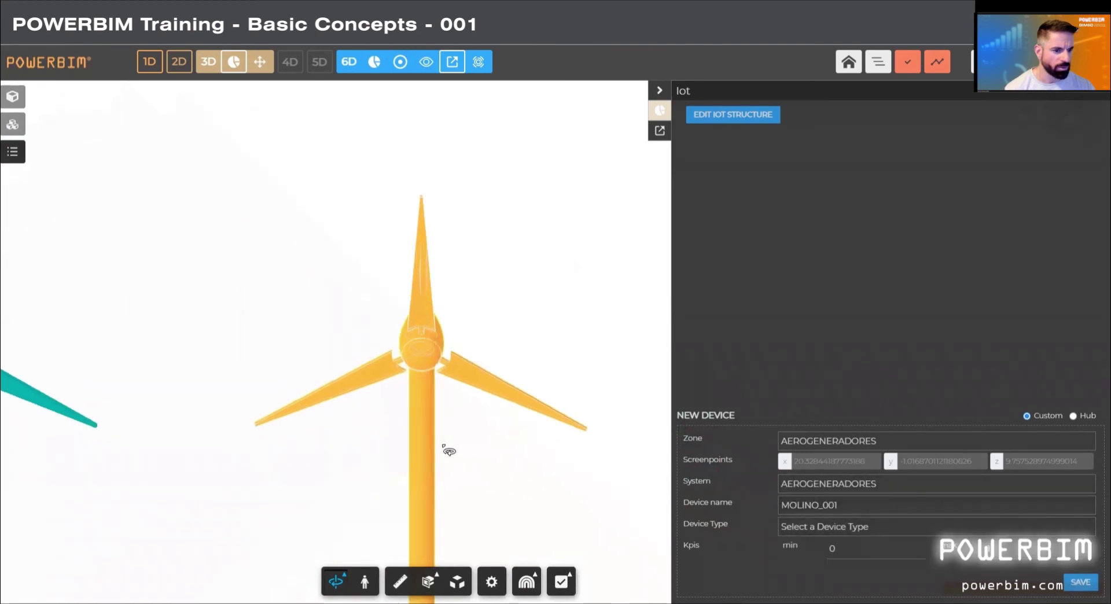
- Set the turbine device's type to MOLINOS and save the new device
{"action": "left_click_drag", "start_coordinate": [447, 449], "coordinate": [342, 442]}
{"action": "left_click", "coordinate": [846, 525]}
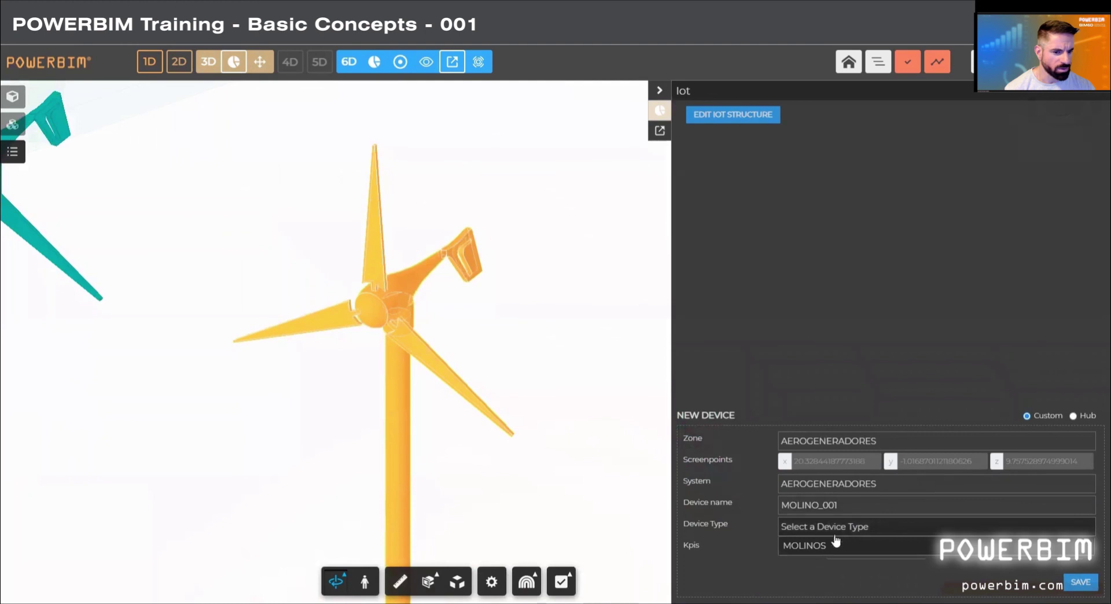
{"action": "left_click", "coordinate": [835, 543]}
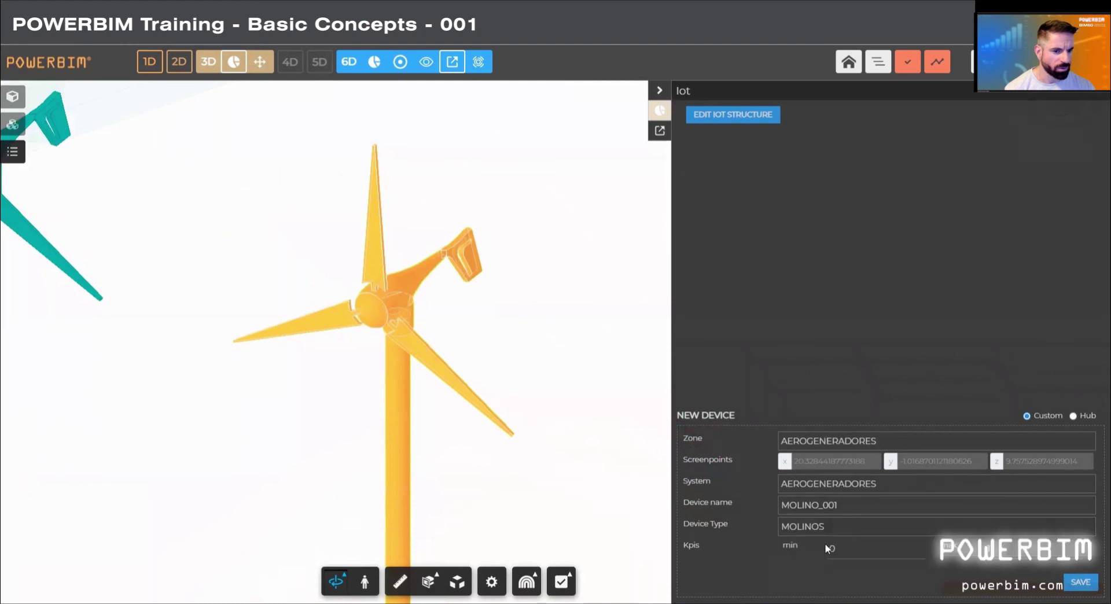
{"action": "left_click", "coordinate": [1073, 582]}
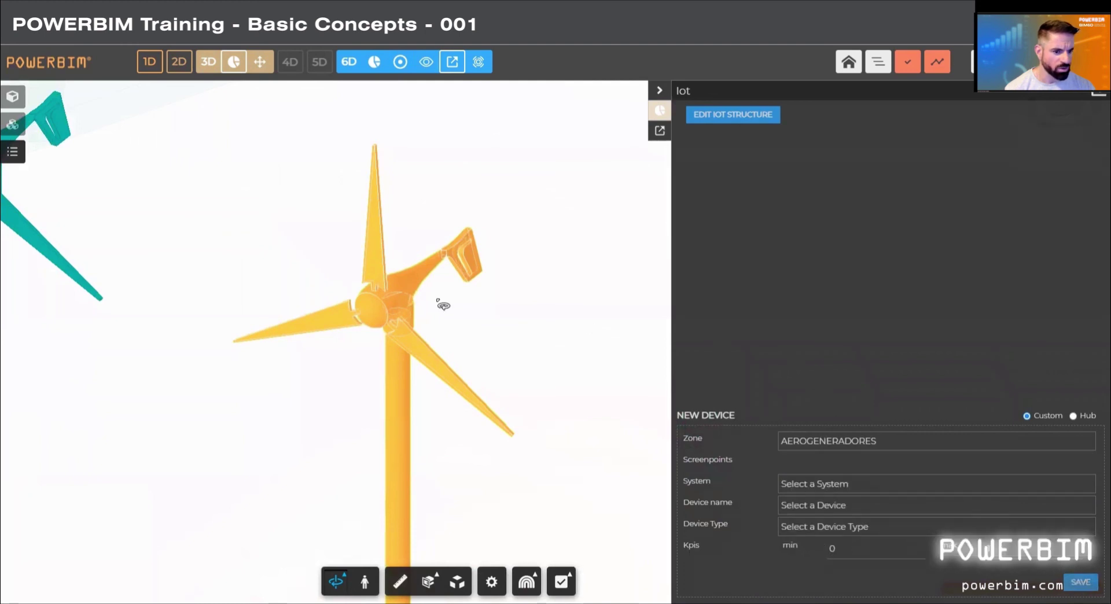